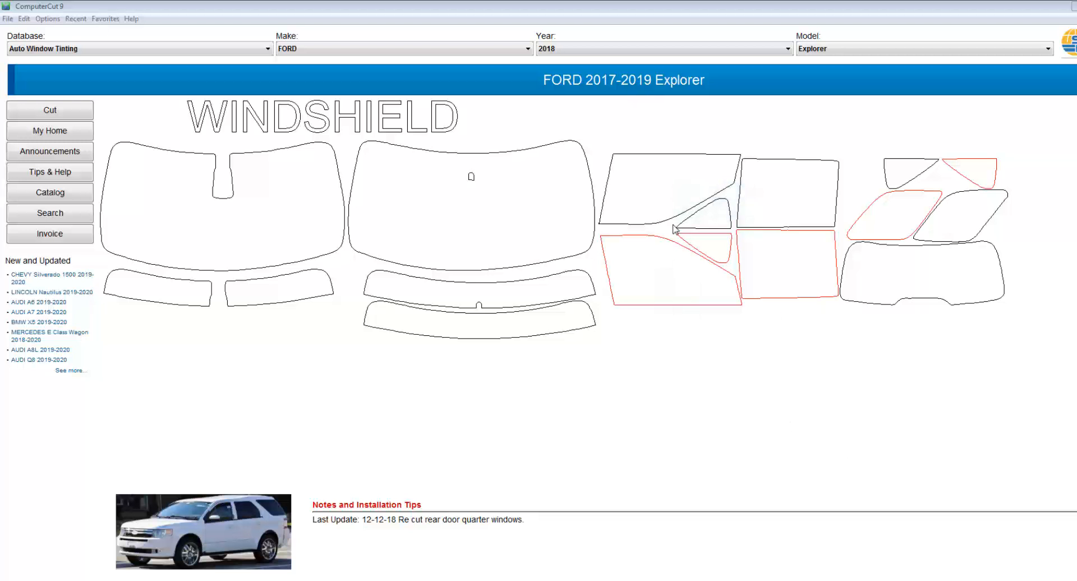
Step: Send the red front side window pattern of the Explorer to the plotter layout and open its shape for path editing
{"action": "left_click", "coordinate": [660, 276]}
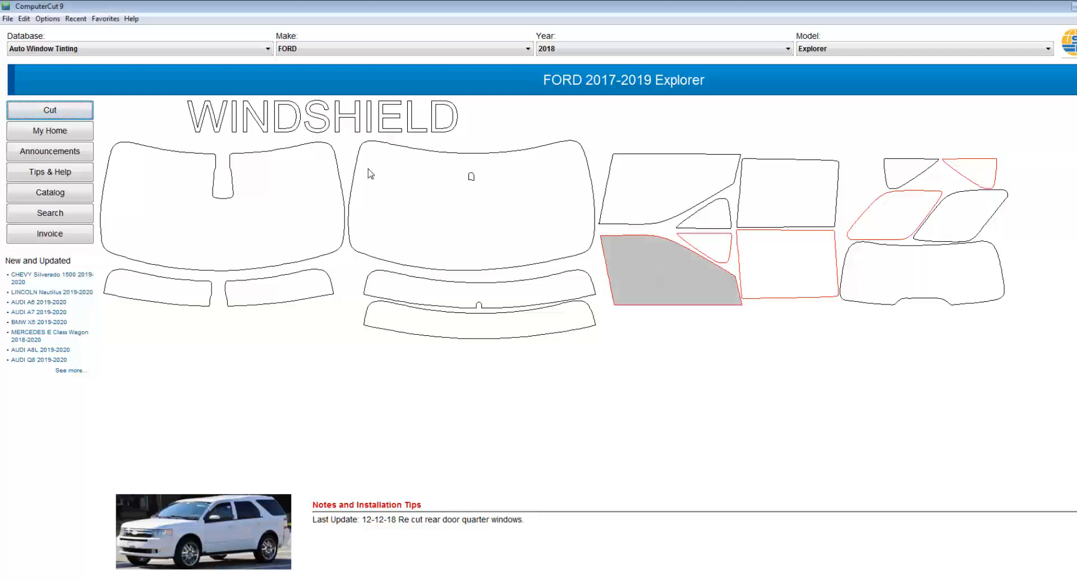
{"action": "left_click", "coordinate": [77, 115]}
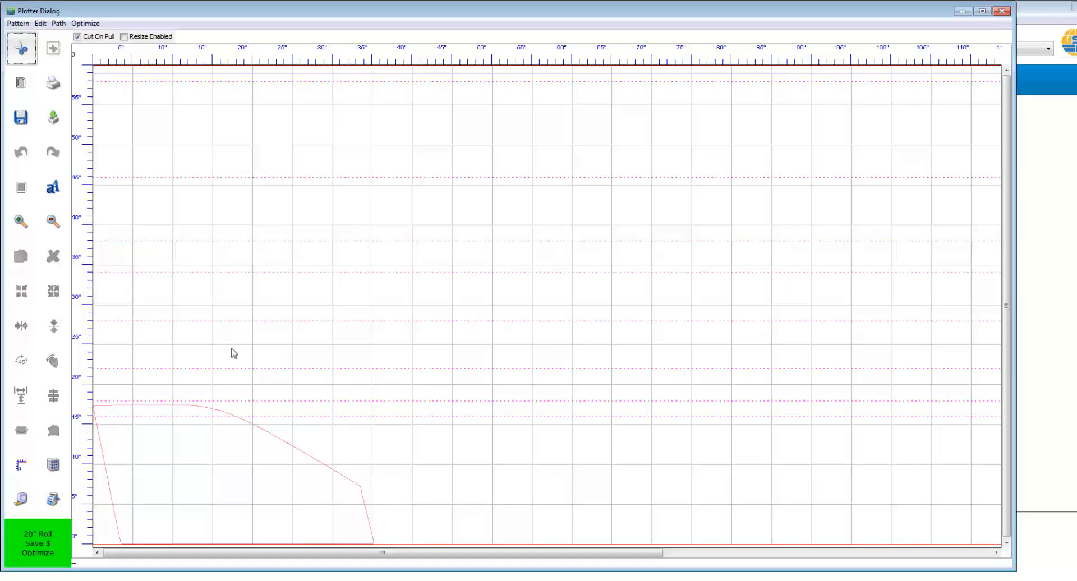
{"action": "left_click", "coordinate": [234, 447]}
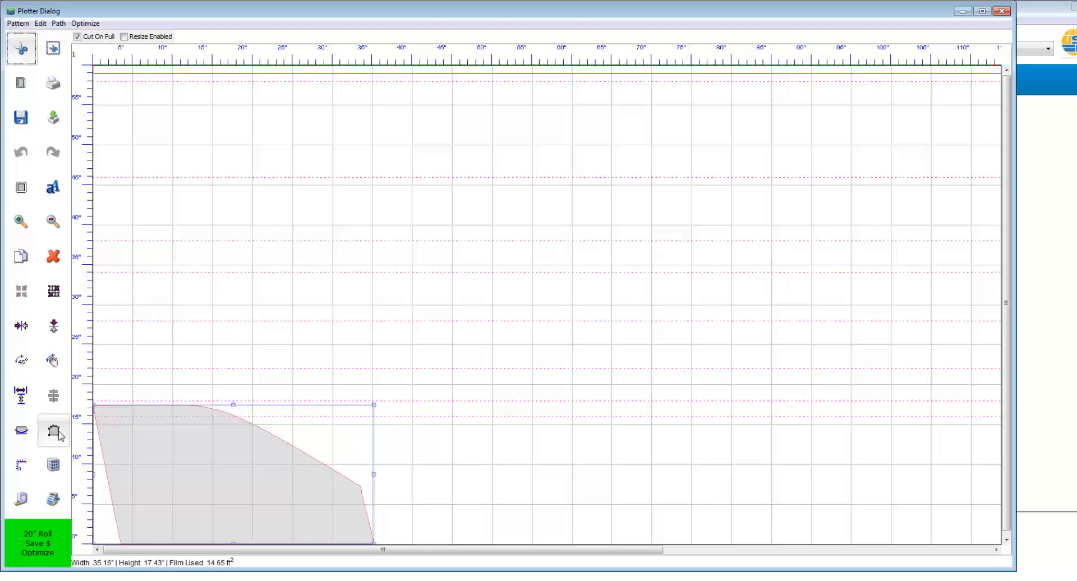
{"action": "left_click", "coordinate": [54, 431]}
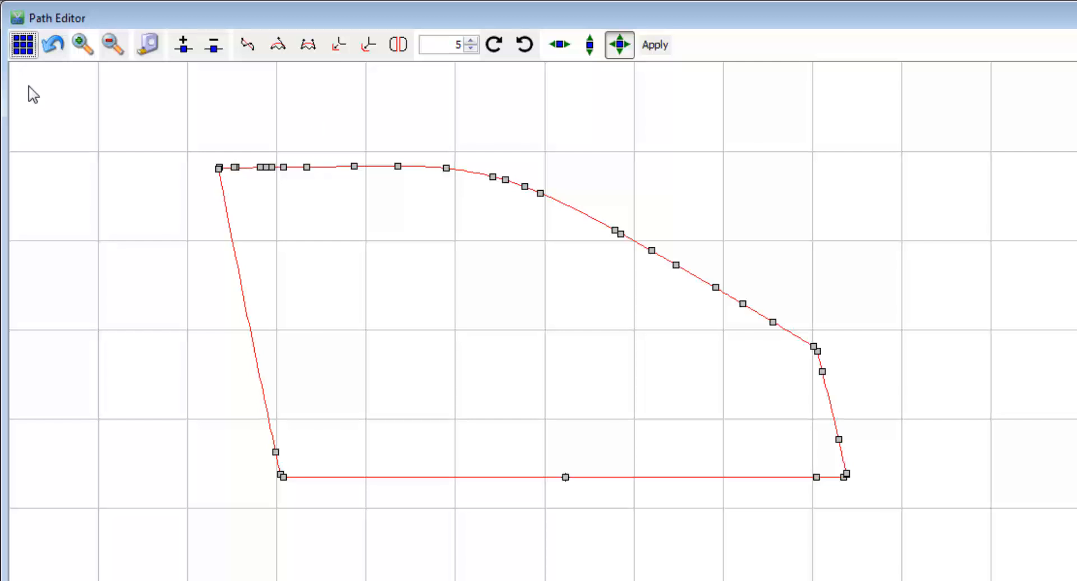
Step: Shift all nodes along the pattern's bottom edge slightly upward and to the left as one group
{"action": "left_click", "coordinate": [22, 50]}
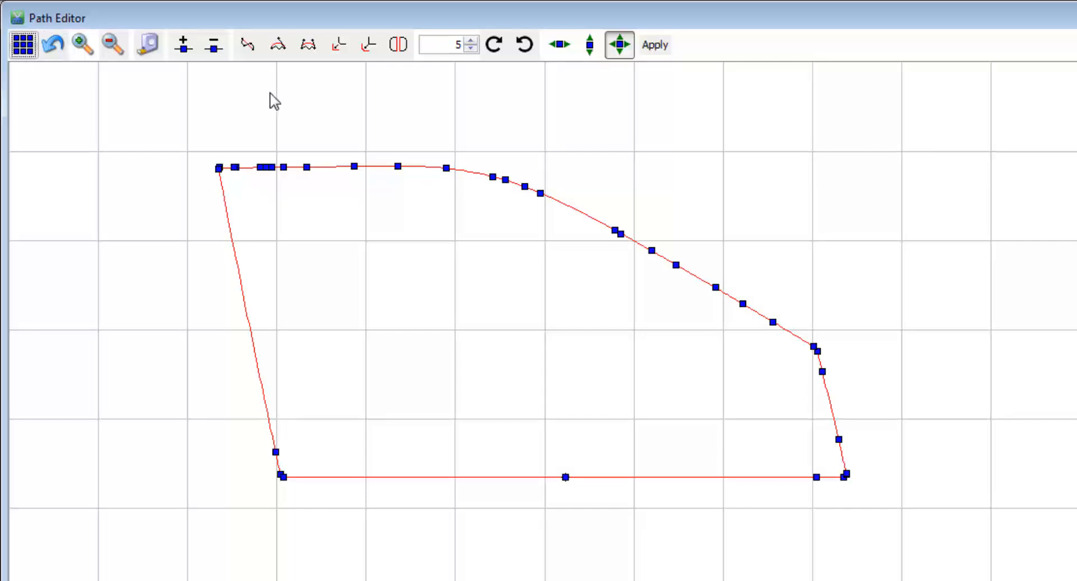
{"action": "left_click", "coordinate": [483, 155]}
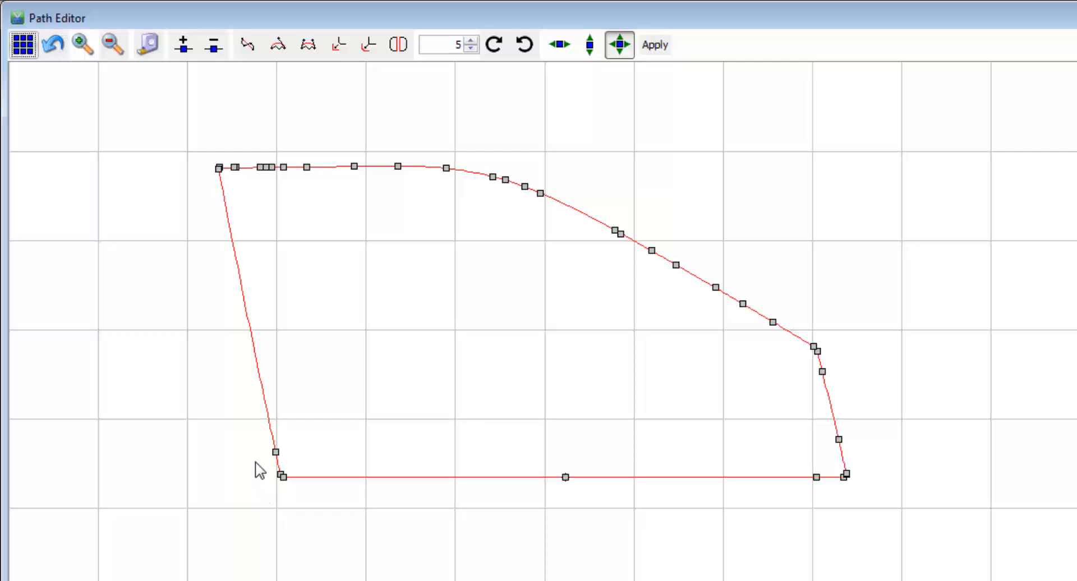
{"action": "left_click_drag", "start_coordinate": [255, 463], "coordinate": [873, 512]}
{"action": "left_click_drag", "start_coordinate": [283, 481], "coordinate": [279, 477]}
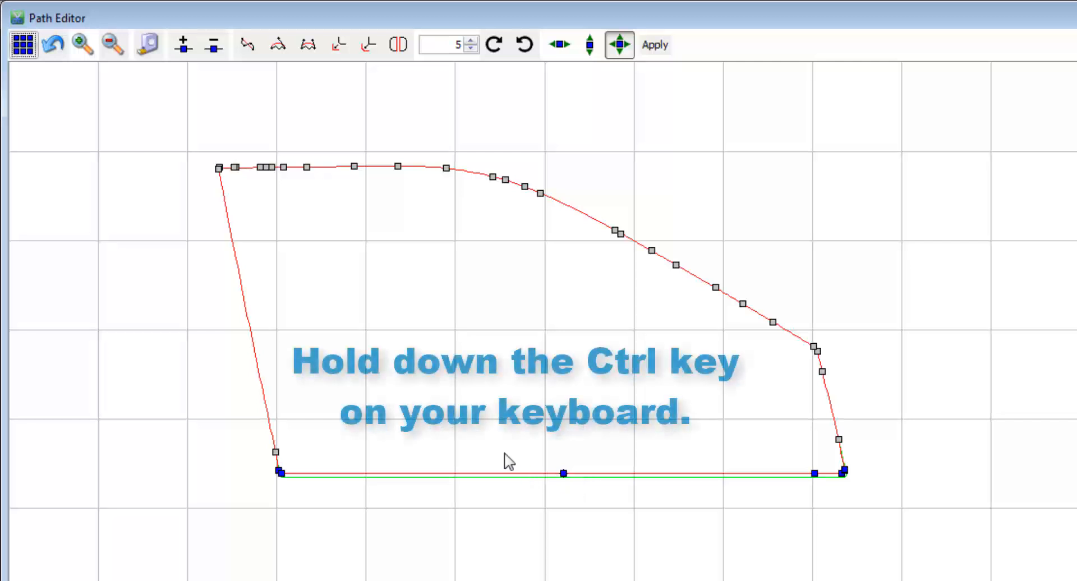
Step: Add the lowest node of each side edge to the bottom-edge selection and move the whole group slightly farther upward
{"action": "left_click_drag", "start_coordinate": [240, 436], "coordinate": [283, 460]}
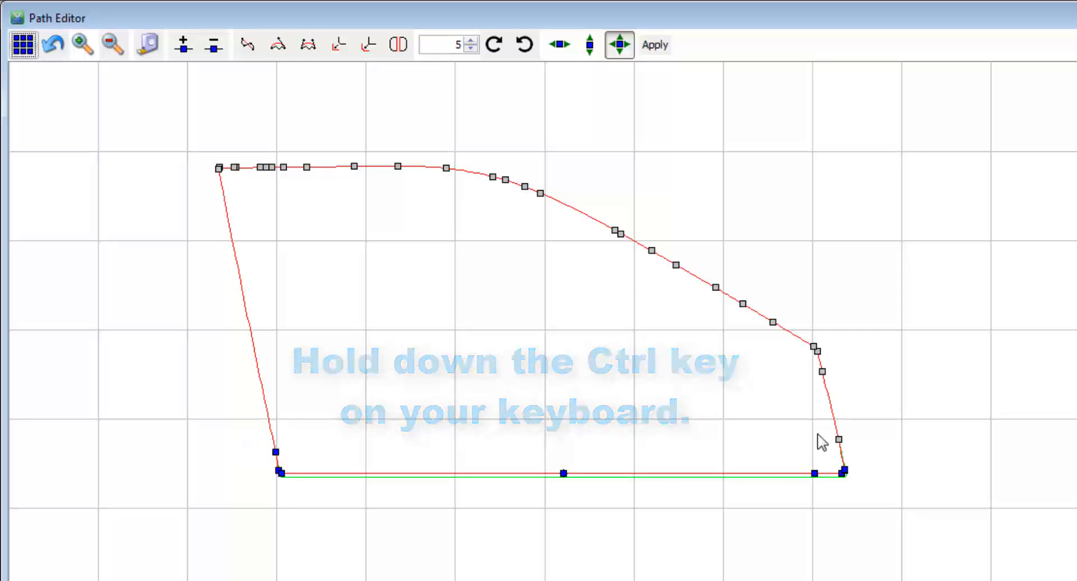
{"action": "left_click_drag", "start_coordinate": [817, 434], "coordinate": [858, 463]}
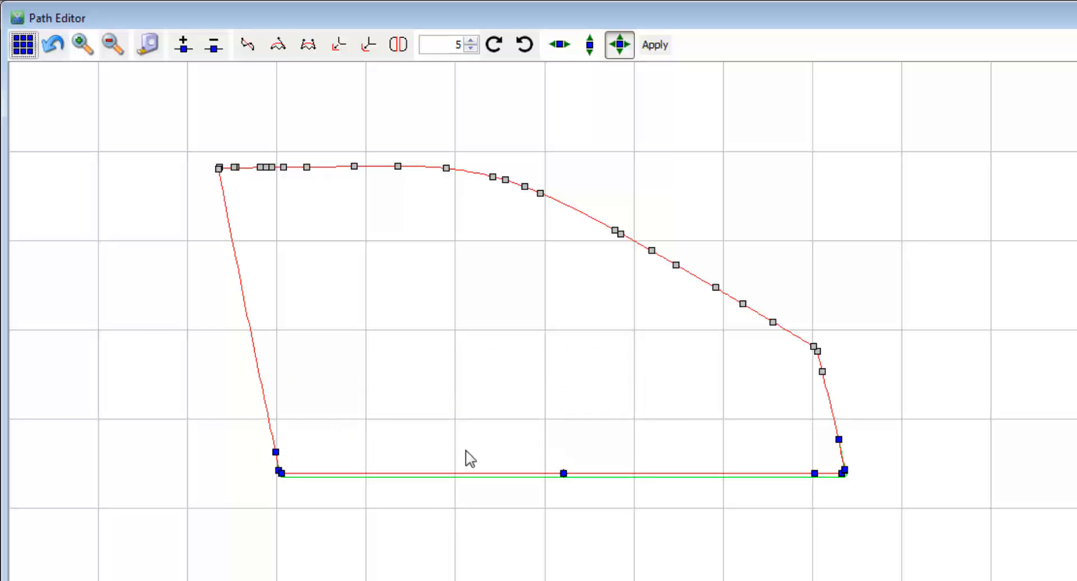
{"action": "left_click", "coordinate": [281, 473]}
{"action": "left_click_drag", "start_coordinate": [281, 474], "coordinate": [281, 471]}
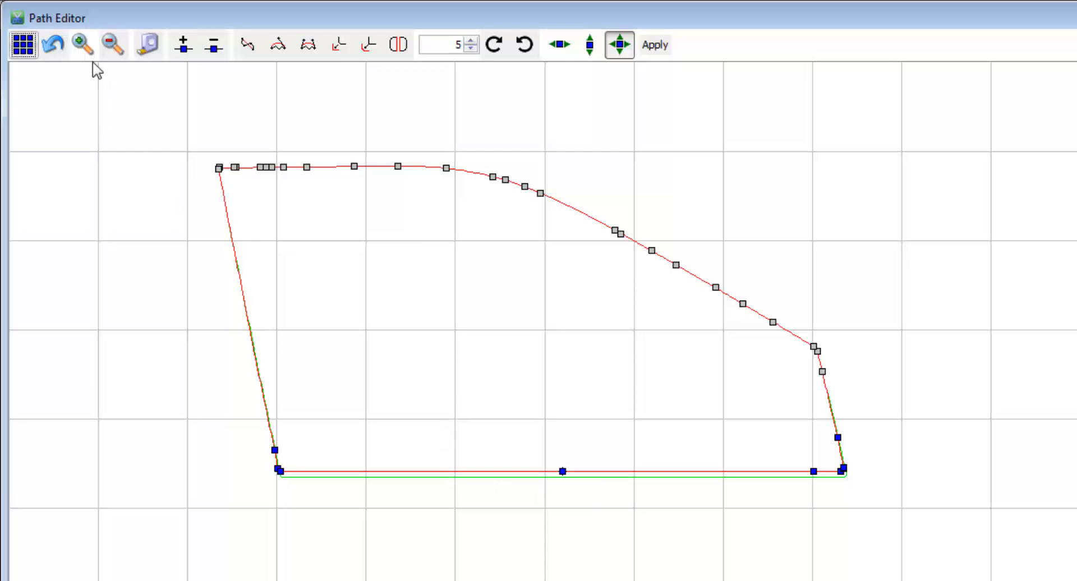
Step: Replace a stretch of the top edge, starting near the upper-left corner, with a two-handle Bezier curve
{"action": "left_click", "coordinate": [83, 47]}
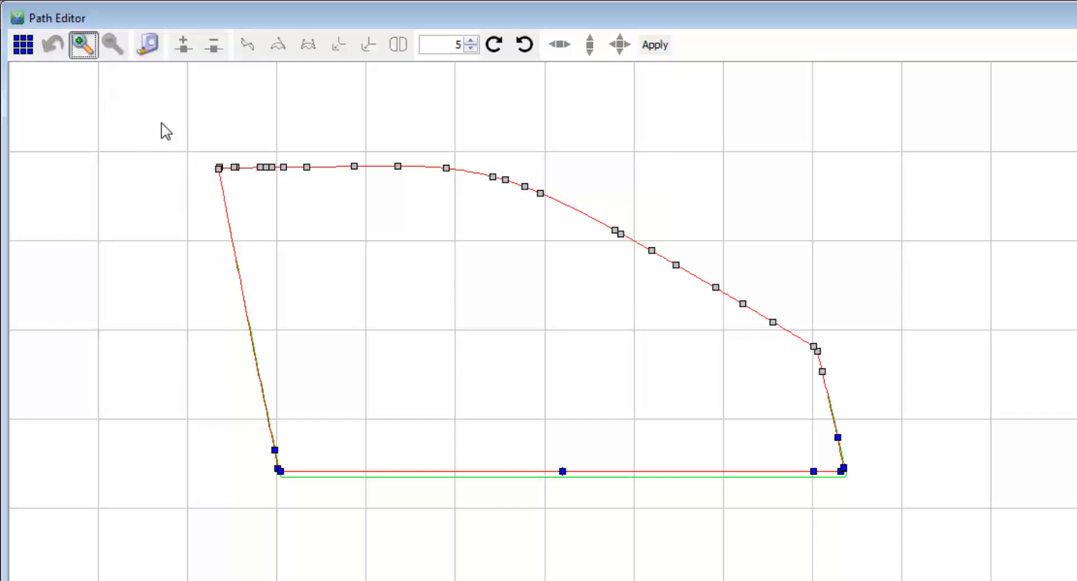
{"action": "left_click_drag", "start_coordinate": [161, 122], "coordinate": [421, 240]}
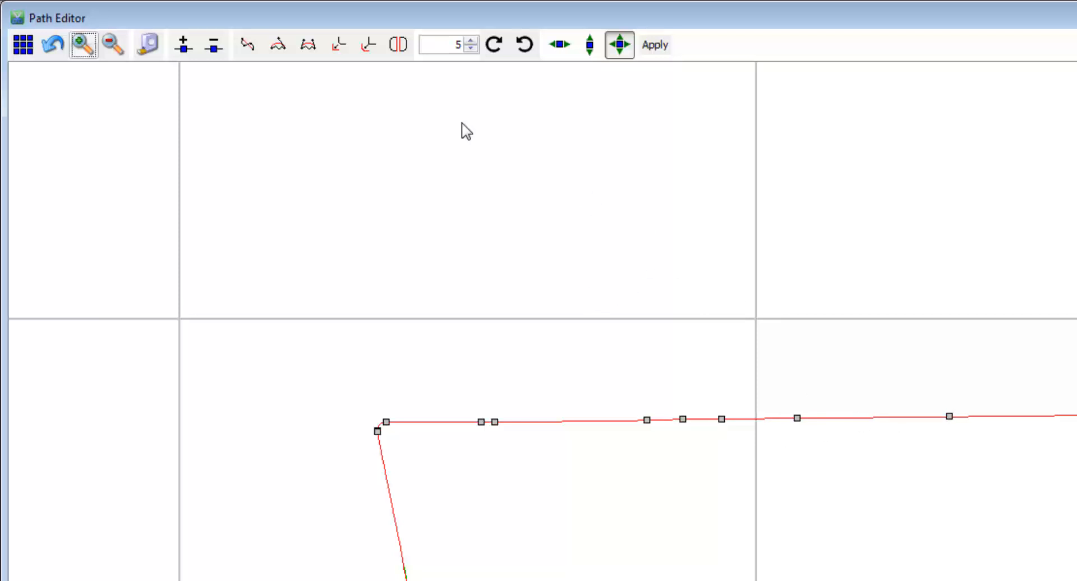
{"action": "left_click", "coordinate": [307, 55]}
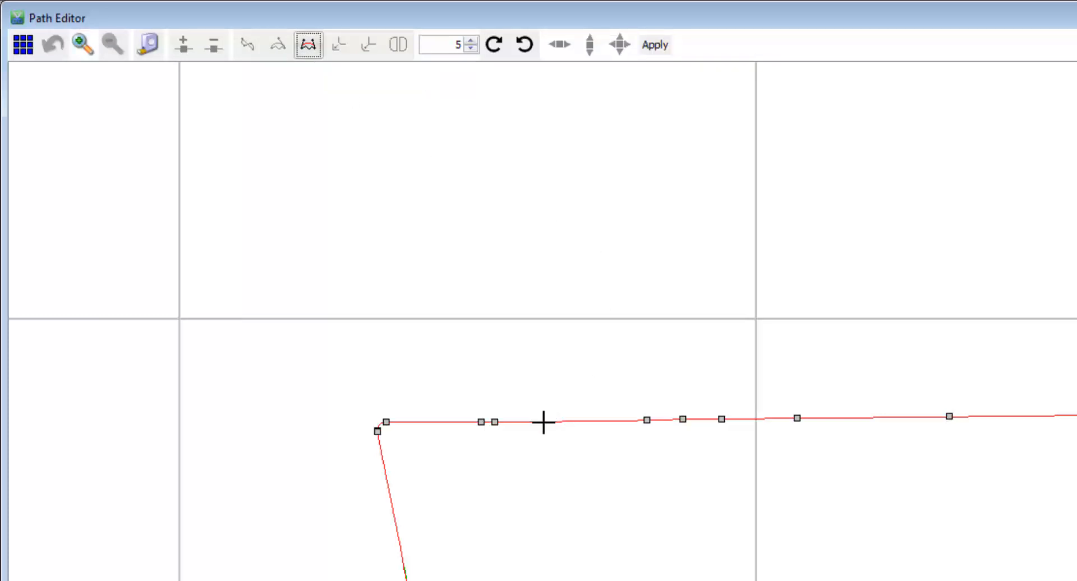
{"action": "left_click", "coordinate": [543, 422]}
{"action": "left_click", "coordinate": [1076, 415]}
Step: Try reshaping the top edge with the Bezier curve's handles and undo these handle adjustments
{"action": "left_click_drag", "start_coordinate": [528, 422], "coordinate": [521, 423]}
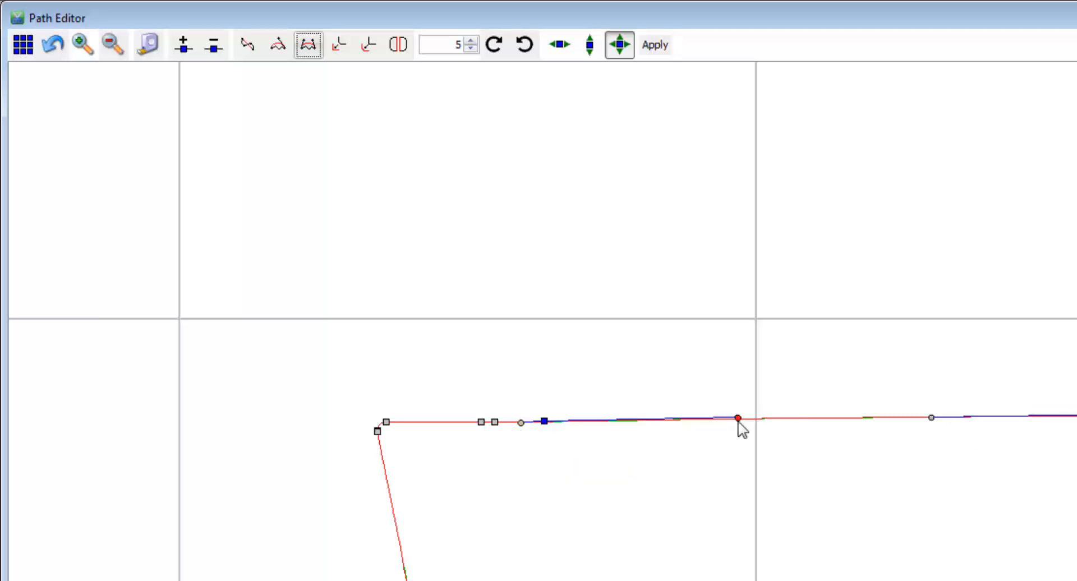
{"action": "mouse_move", "coordinate": [737, 418]}
{"action": "left_mouse_down"}
{"action": "mouse_move", "coordinate": [740, 382]}
{"action": "mouse_move", "coordinate": [739, 417]}
{"action": "left_mouse_up"}
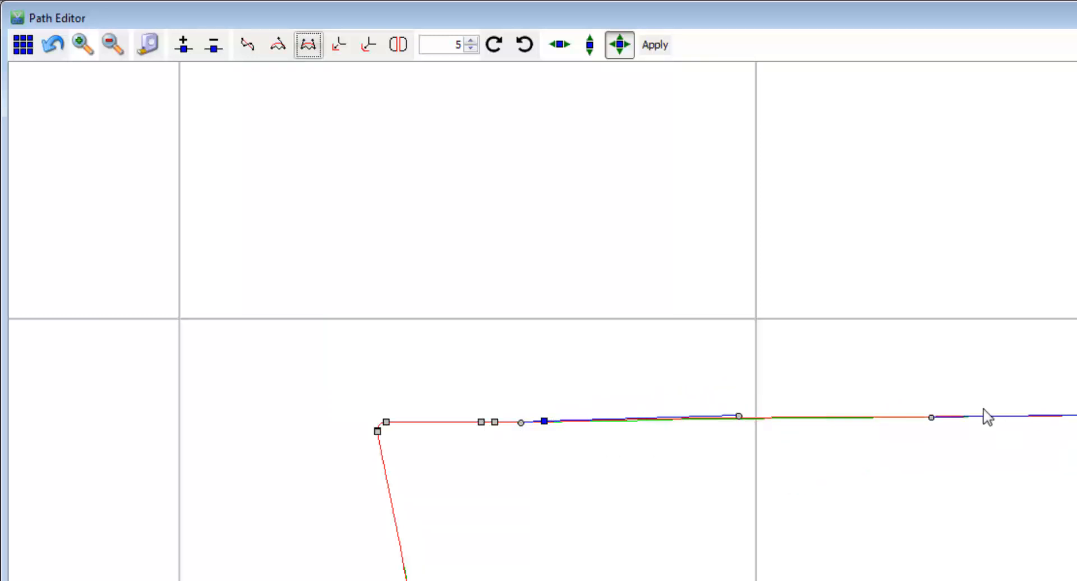
{"action": "left_click", "coordinate": [932, 418]}
{"action": "mouse_move", "coordinate": [933, 419]}
{"action": "left_mouse_down"}
{"action": "mouse_move", "coordinate": [932, 356]}
{"action": "mouse_move", "coordinate": [939, 424]}
{"action": "left_mouse_up"}
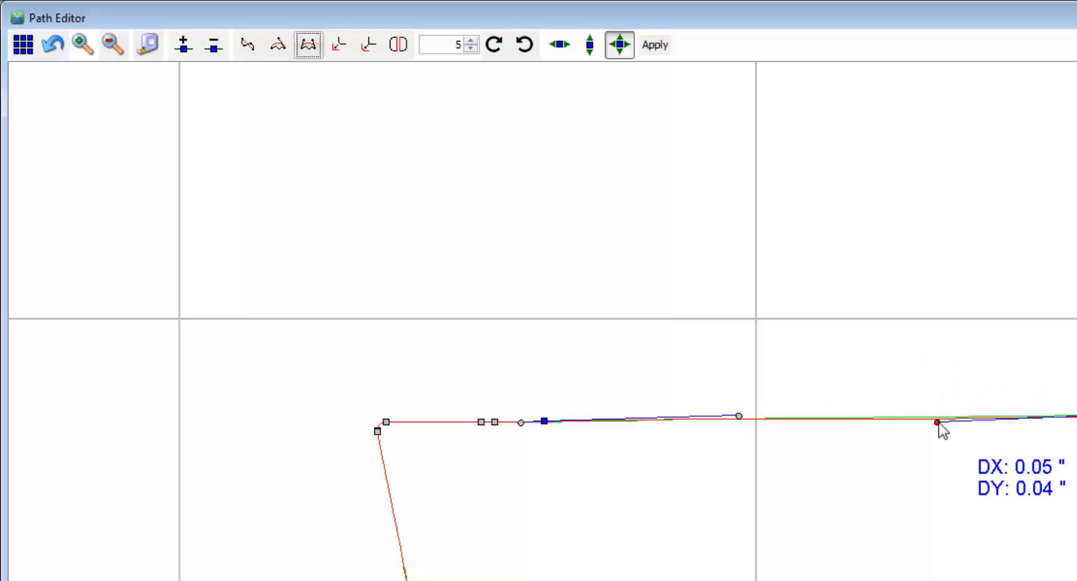
{"action": "left_click_drag", "start_coordinate": [739, 416], "coordinate": [702, 424]}
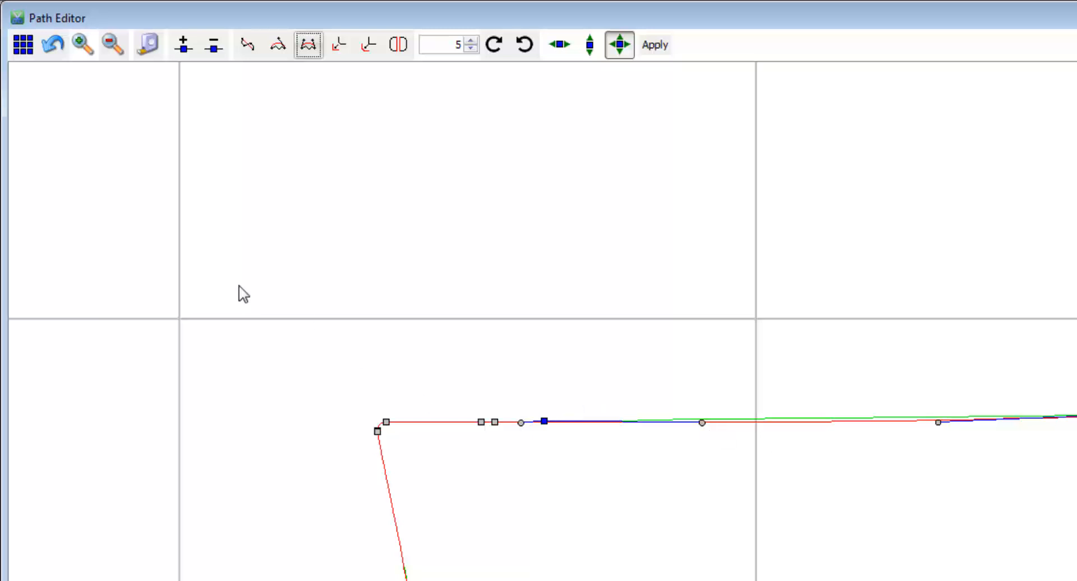
{"action": "left_click", "coordinate": [56, 49]}
{"action": "left_click", "coordinate": [57, 49]}
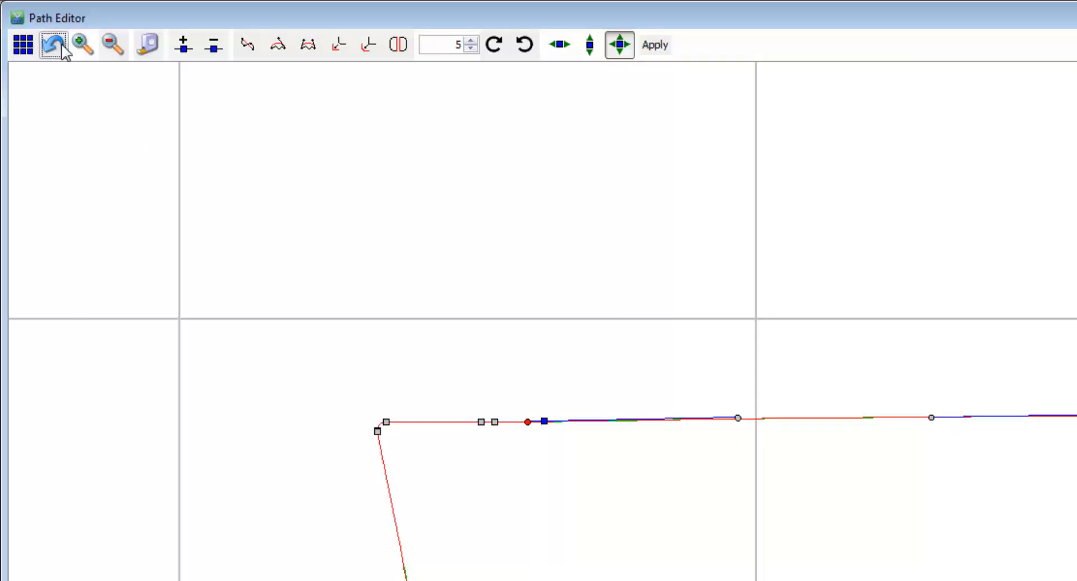
{"action": "left_click", "coordinate": [56, 49]}
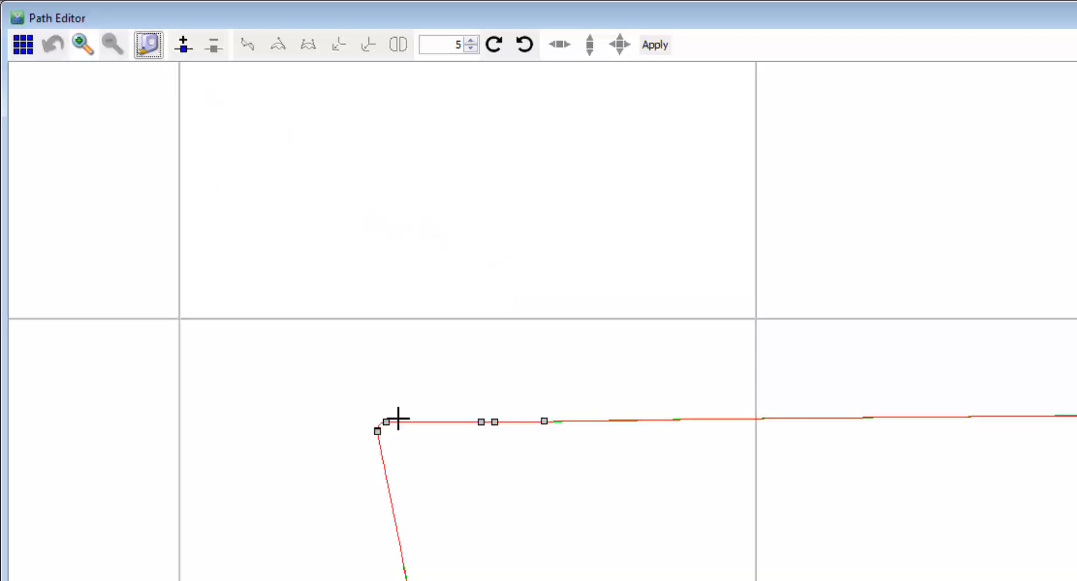
Step: Measure along the top edge from the upper-left corner, add a node at the measured point and nudge it slightly
{"action": "left_click_drag", "start_coordinate": [390, 421], "coordinate": [734, 419]}
{"action": "left_click", "coordinate": [183, 48]}
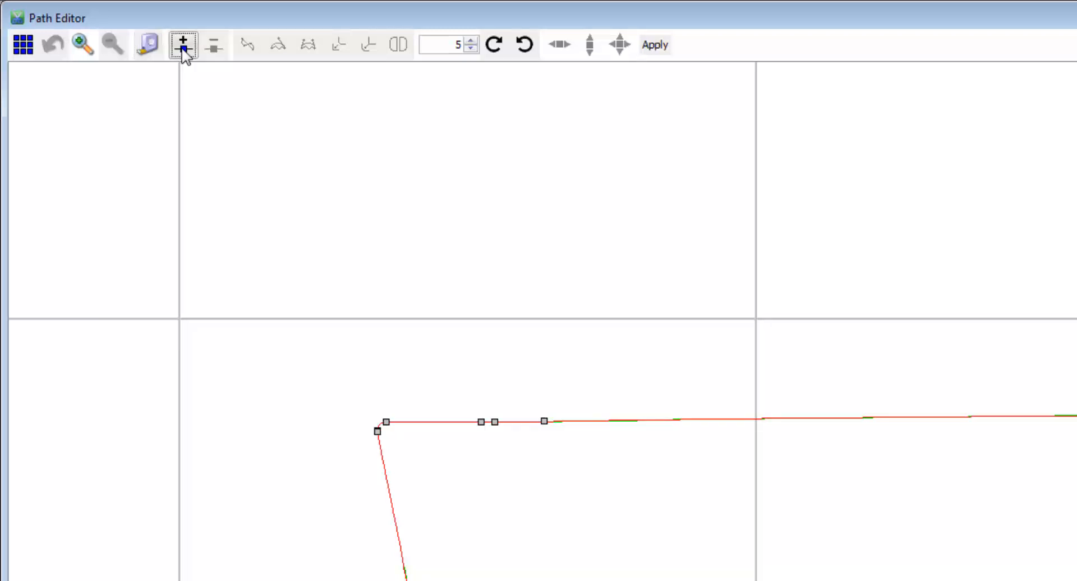
{"action": "left_click", "coordinate": [732, 419]}
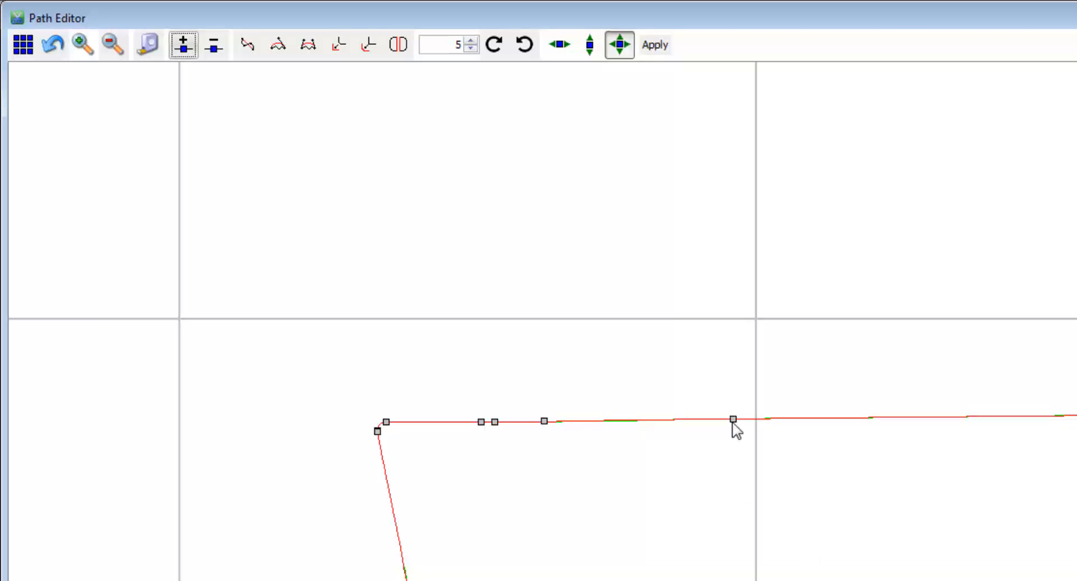
{"action": "left_click", "coordinate": [732, 419]}
{"action": "left_click_drag", "start_coordinate": [732, 421], "coordinate": [733, 424]}
Step: Delete the Bezier curve's starting node on the top edge and the next node toward the upper-left corner
{"action": "left_click", "coordinate": [544, 421]}
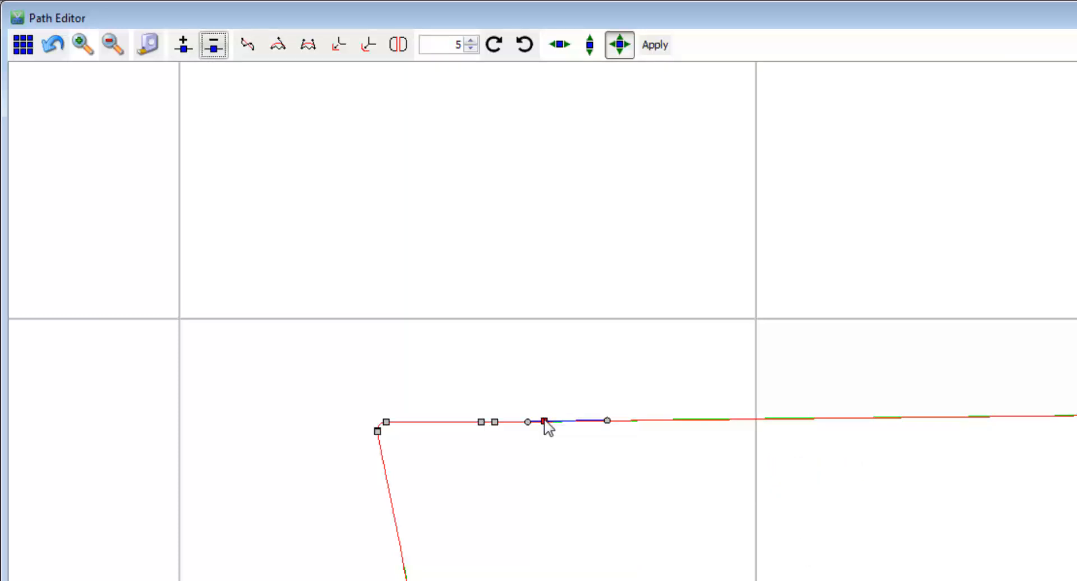
{"action": "left_click", "coordinate": [215, 46]}
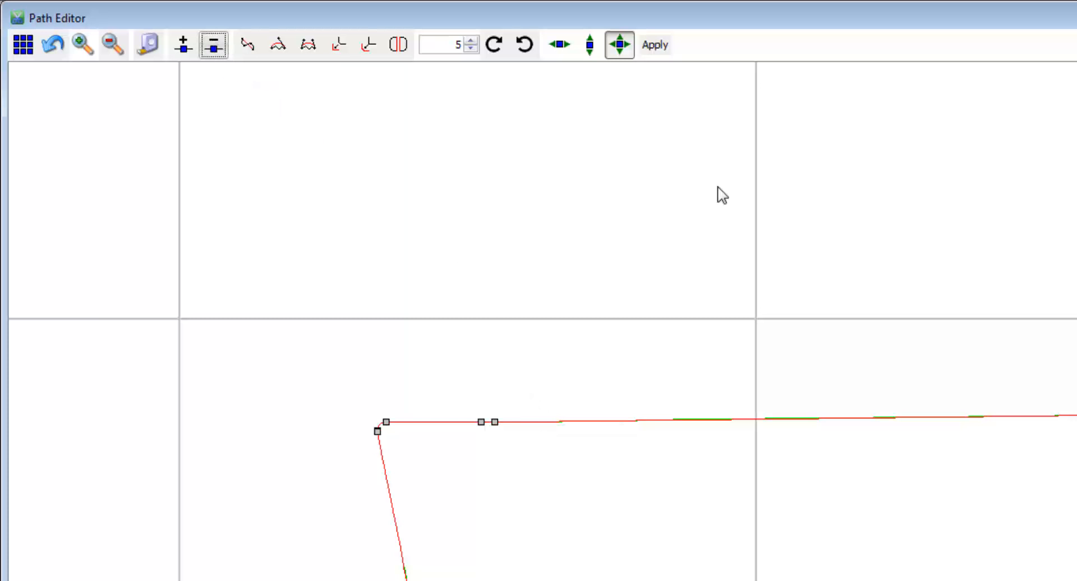
{"action": "left_click", "coordinate": [494, 424]}
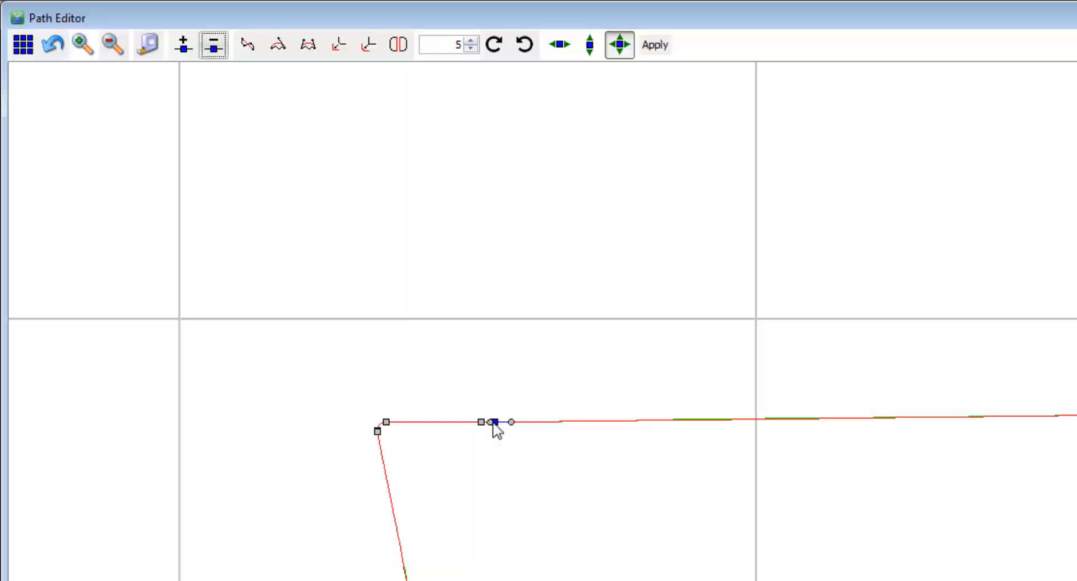
{"action": "left_click", "coordinate": [215, 46]}
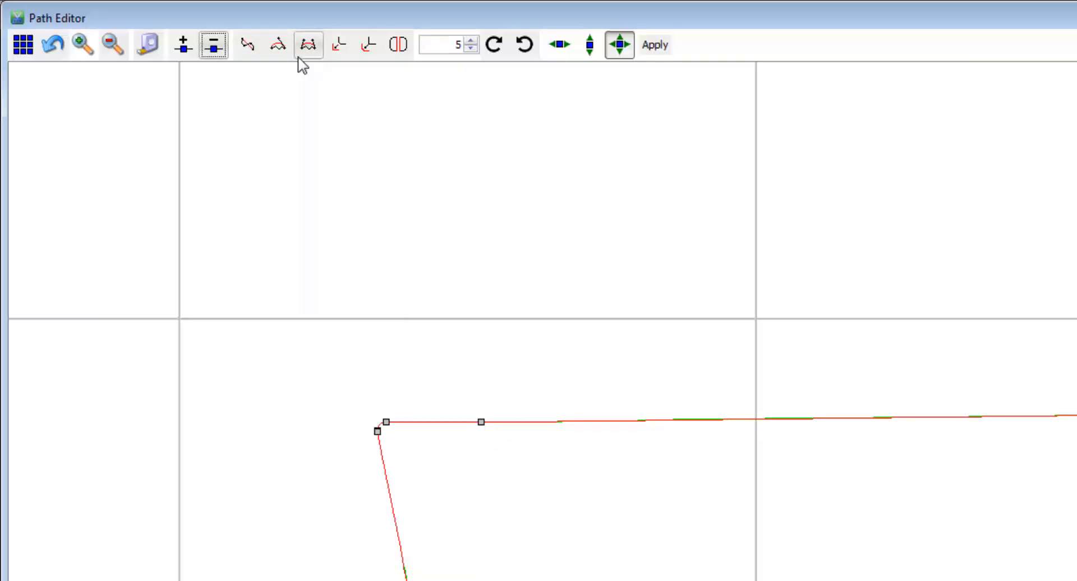
Step: Turn the pattern's rounded upper-left corner into a sharp corner between points on the top and left edges
{"action": "left_click", "coordinate": [337, 56]}
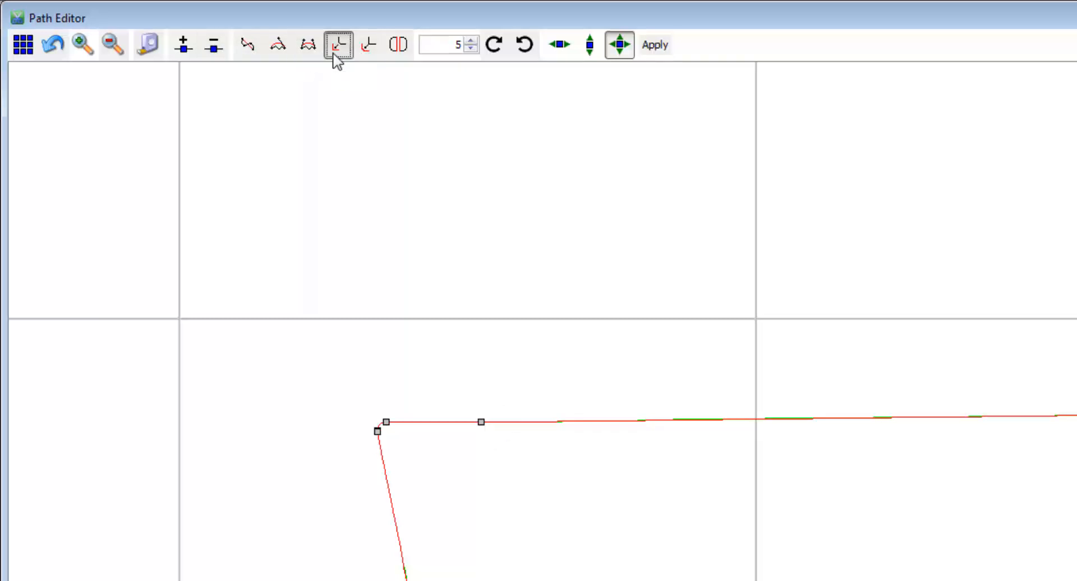
{"action": "left_click", "coordinate": [441, 422]}
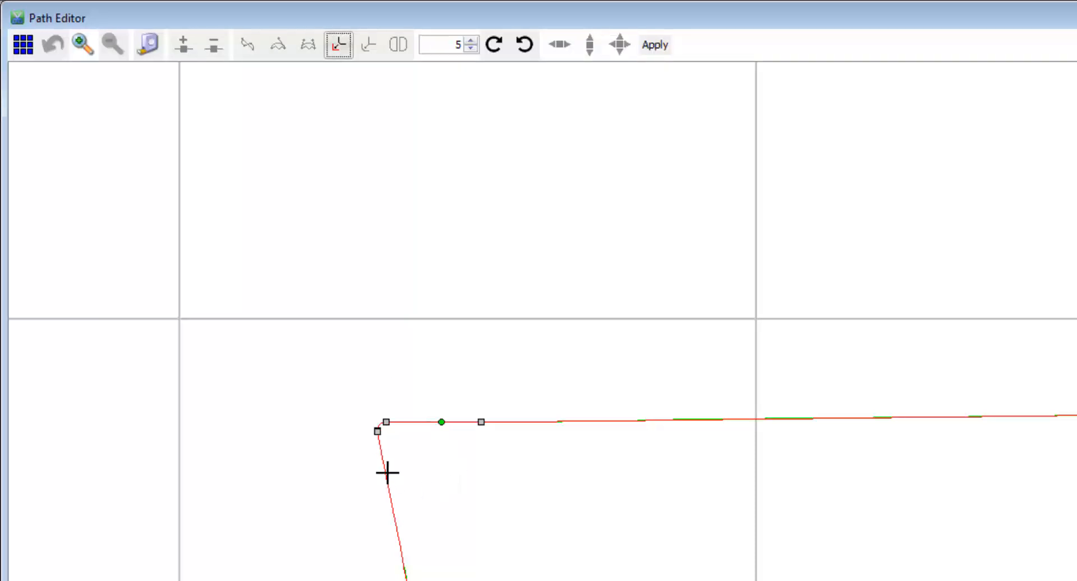
{"action": "left_click", "coordinate": [387, 472]}
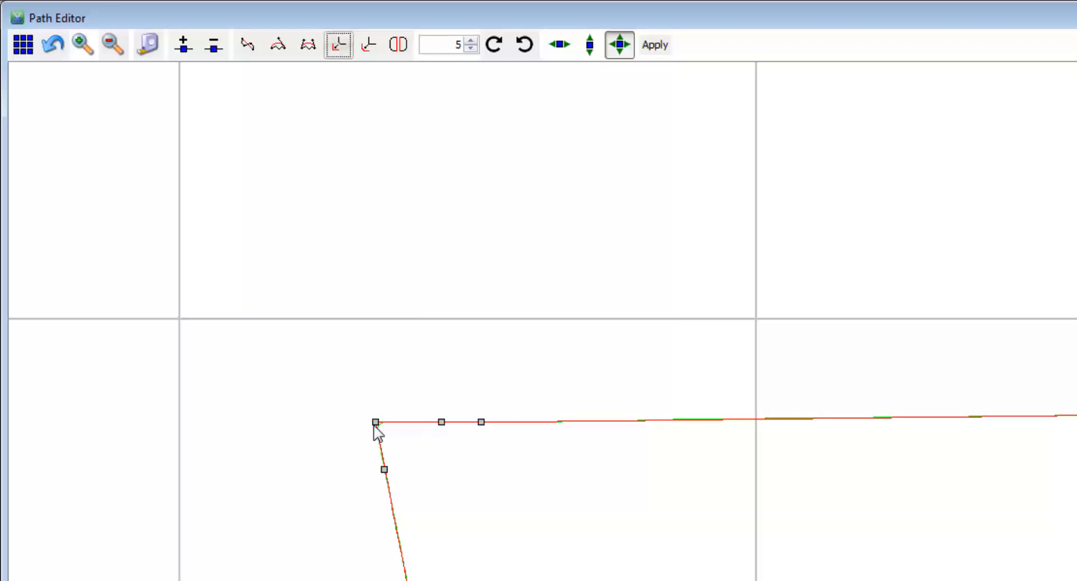
Step: Round the sharp upper-left corner between nearby points on the top and left edges and nudge its lower end node
{"action": "left_click", "coordinate": [366, 48]}
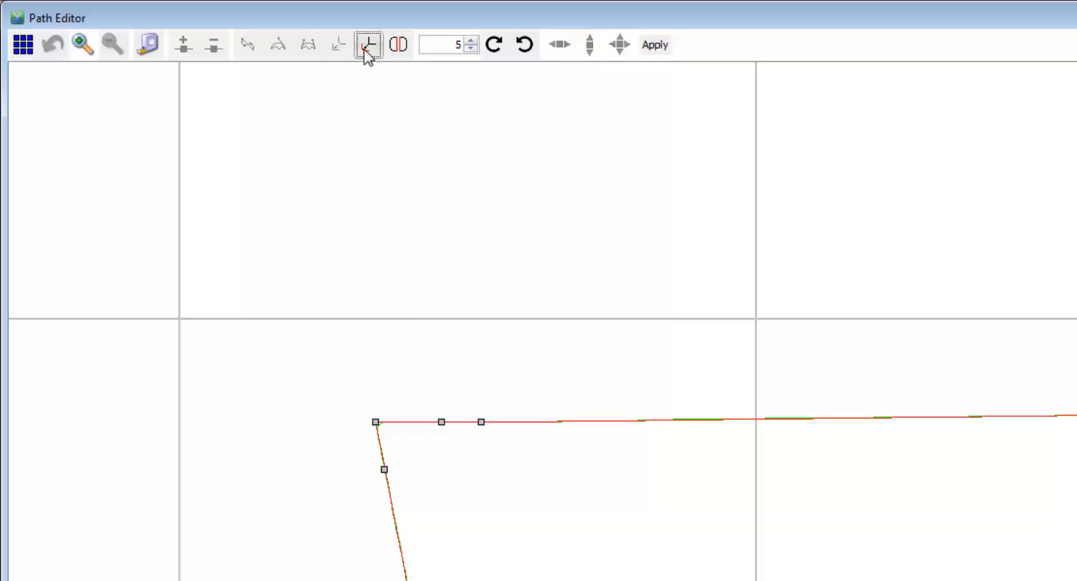
{"action": "left_click", "coordinate": [408, 422]}
{"action": "left_click", "coordinate": [382, 450]}
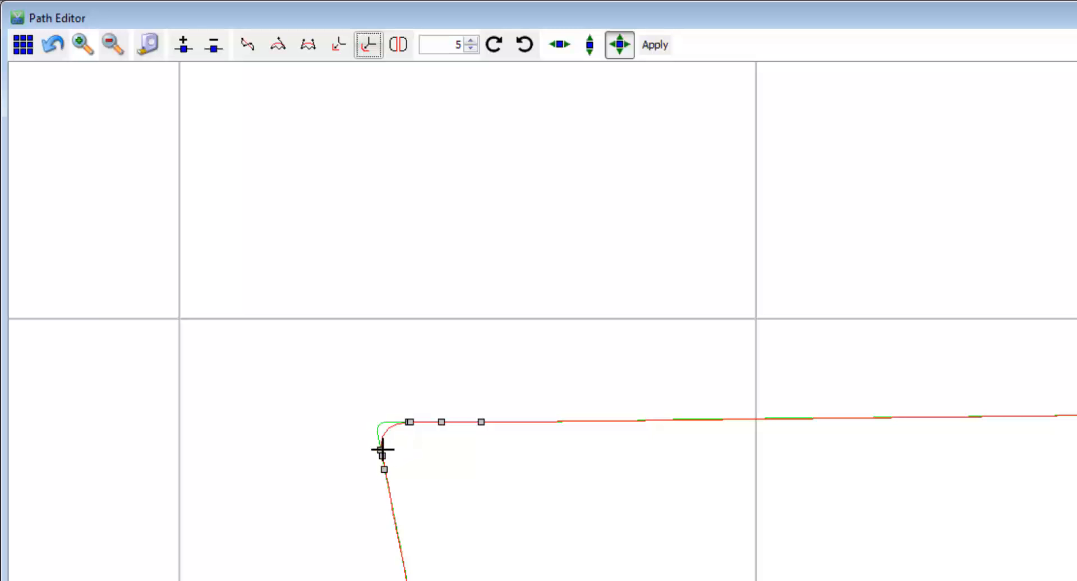
{"action": "mouse_move", "coordinate": [383, 455]}
{"action": "left_mouse_down"}
{"action": "mouse_move", "coordinate": [378, 410]}
{"action": "mouse_move", "coordinate": [390, 437]}
{"action": "mouse_move", "coordinate": [384, 468]}
{"action": "mouse_move", "coordinate": [381, 452]}
{"action": "left_mouse_up"}
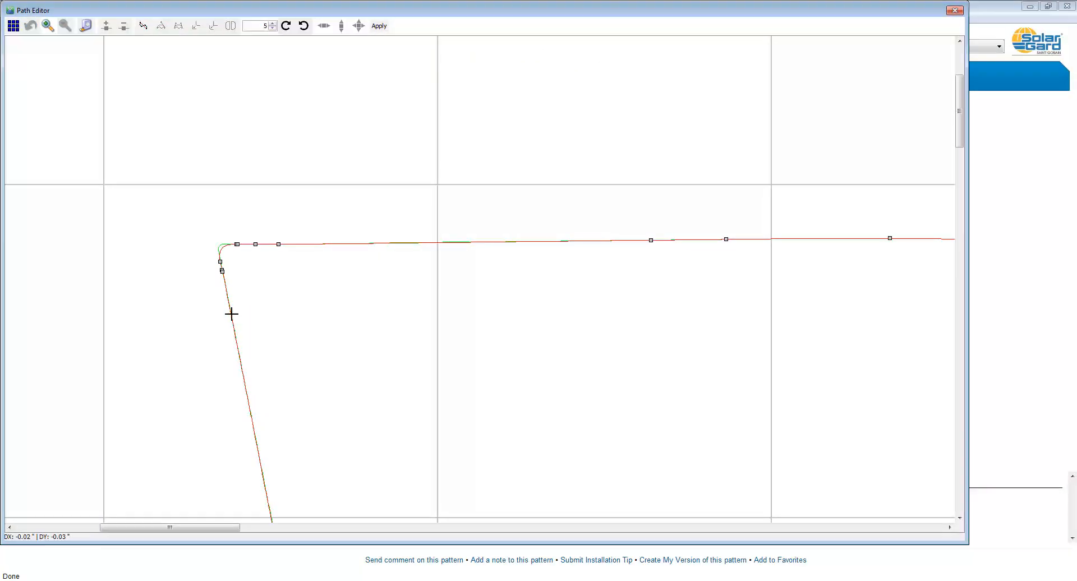
Step: Try joining the left and top edges with a straight line across the upper-left corner, and undo the corner edits
{"action": "left_click", "coordinate": [311, 244]}
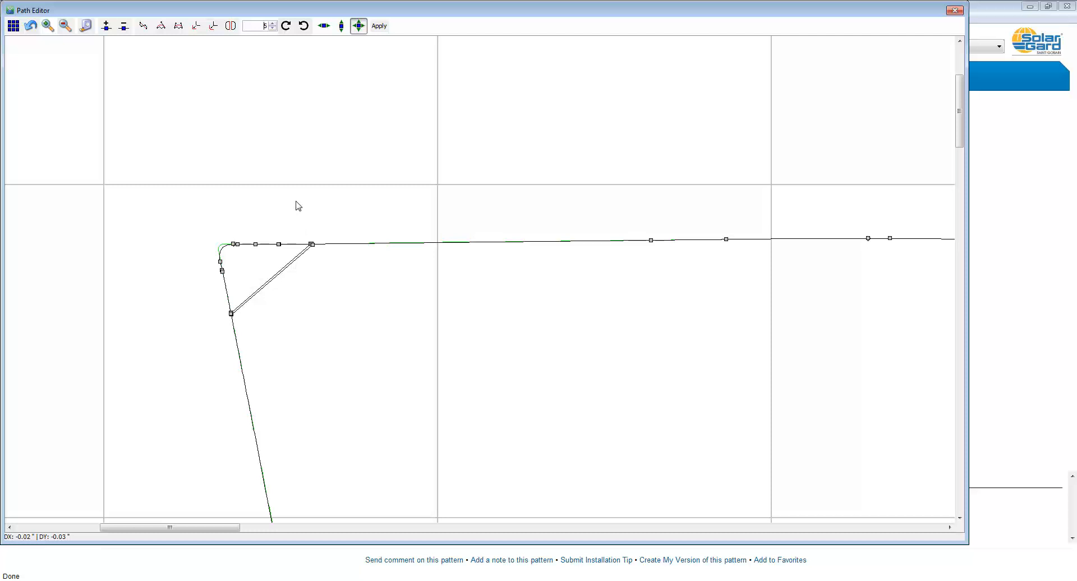
{"action": "left_click", "coordinate": [30, 26]}
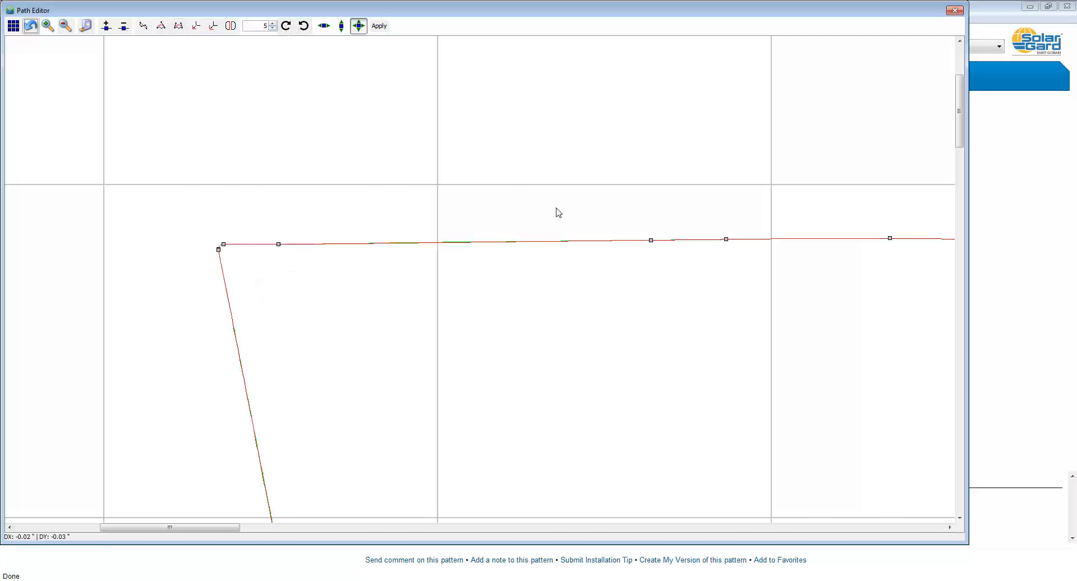
Step: Select every node of the pattern and rotate the whole shape right by 5 degrees
{"action": "left_click", "coordinate": [65, 26]}
{"action": "left_click", "coordinate": [65, 26]}
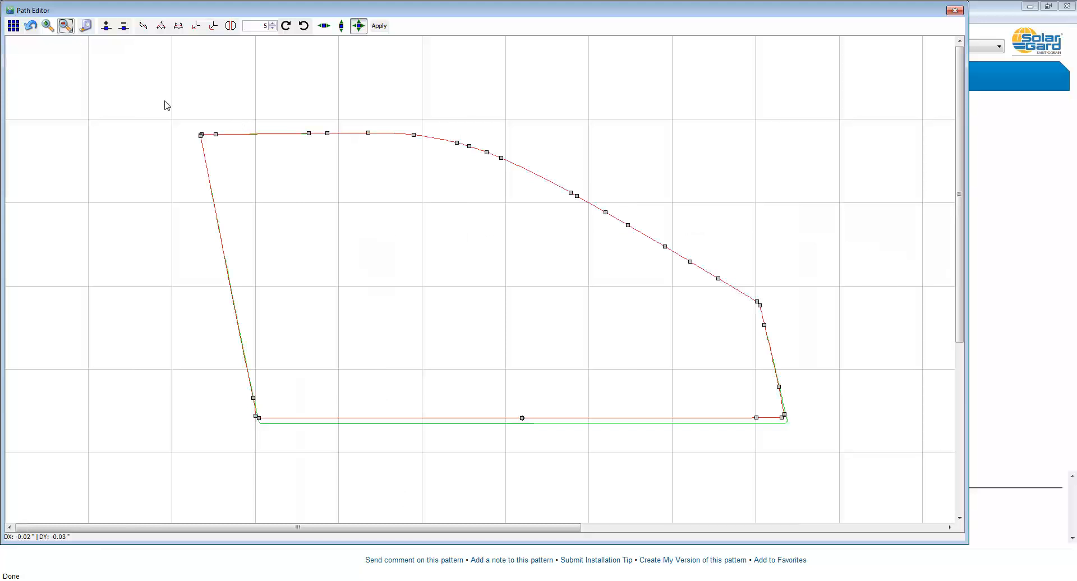
{"action": "left_click", "coordinate": [12, 26]}
{"action": "left_click", "coordinate": [286, 28]}
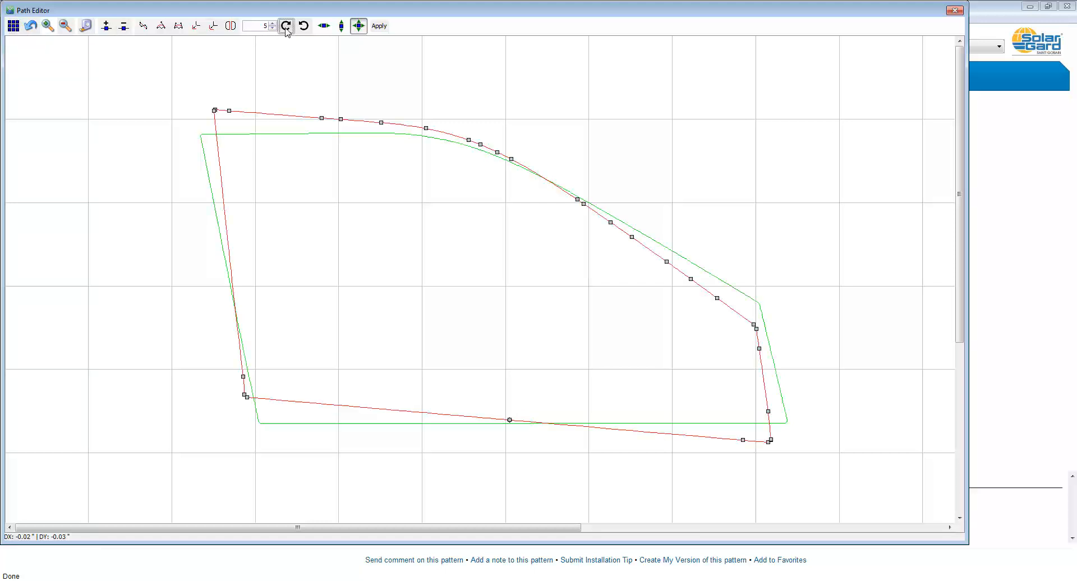
Step: Rotate the whole pattern another 5 degrees right, and rotate it back left by two 5-degree turns
{"action": "left_click", "coordinate": [286, 29]}
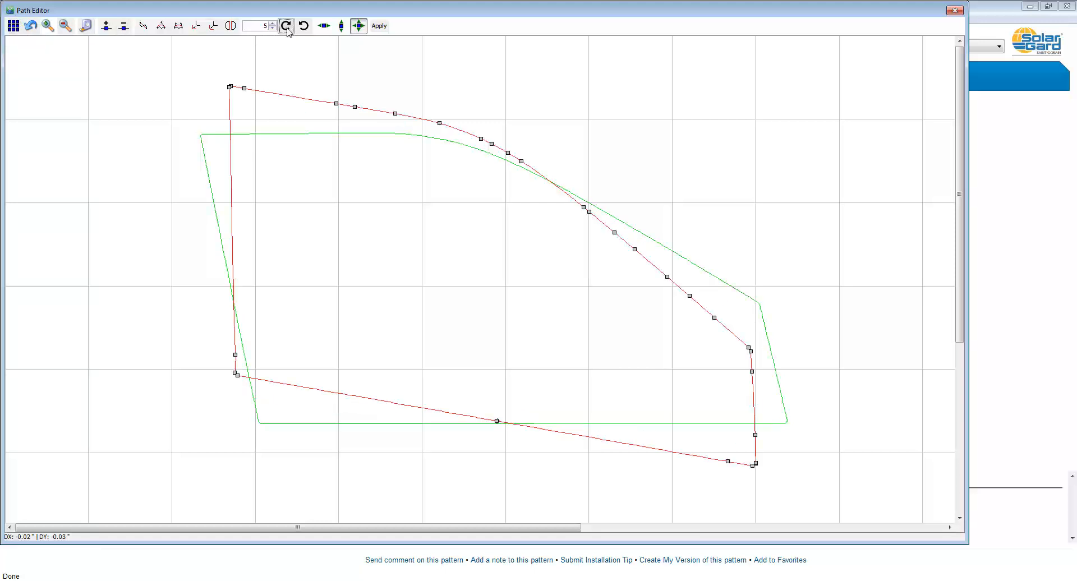
{"action": "left_click", "coordinate": [304, 26]}
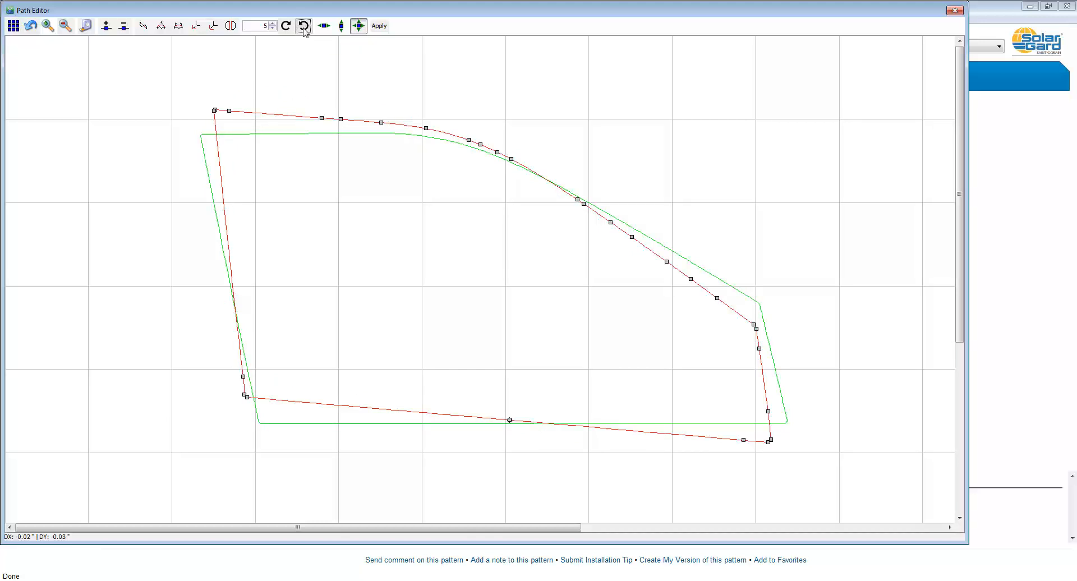
{"action": "left_click", "coordinate": [303, 26]}
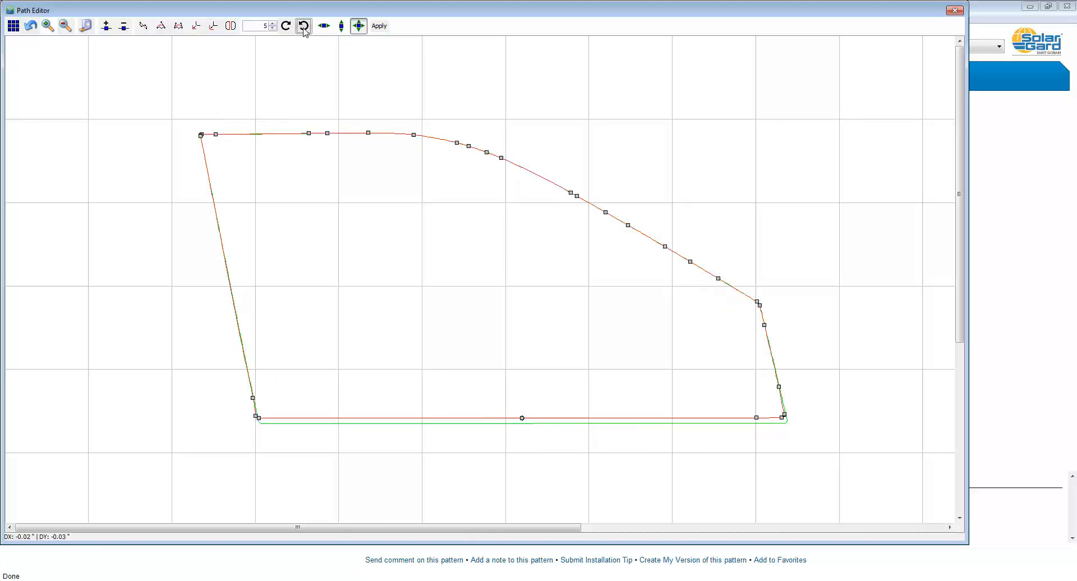
Step: Set the rotation increment to 2 degrees, and rotate the pattern right twice and back left twice
{"action": "left_click", "coordinate": [272, 29]}
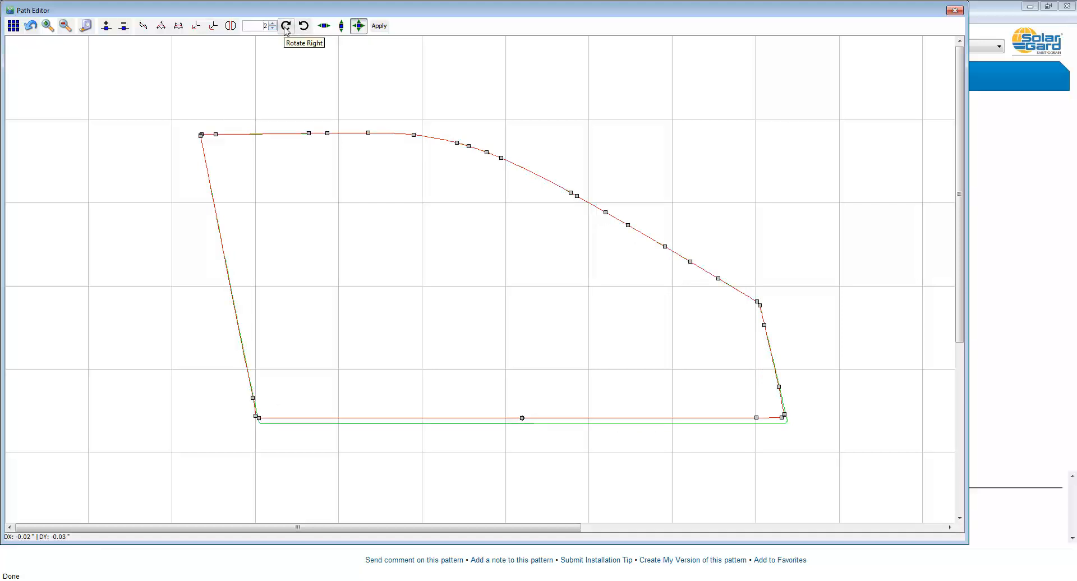
{"action": "left_click", "coordinate": [285, 30]}
{"action": "left_click", "coordinate": [285, 29]}
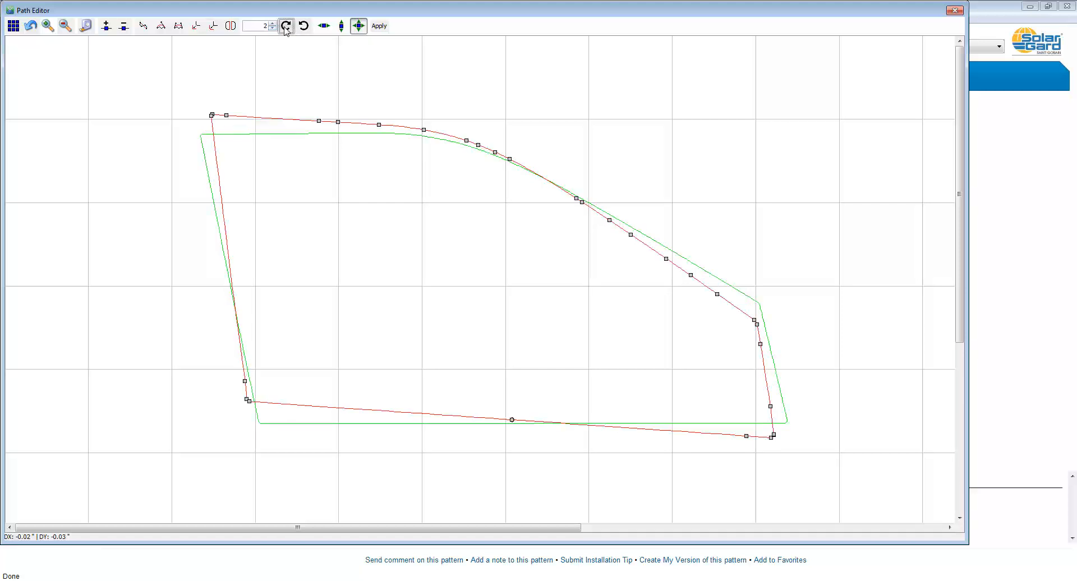
{"action": "left_click", "coordinate": [303, 31]}
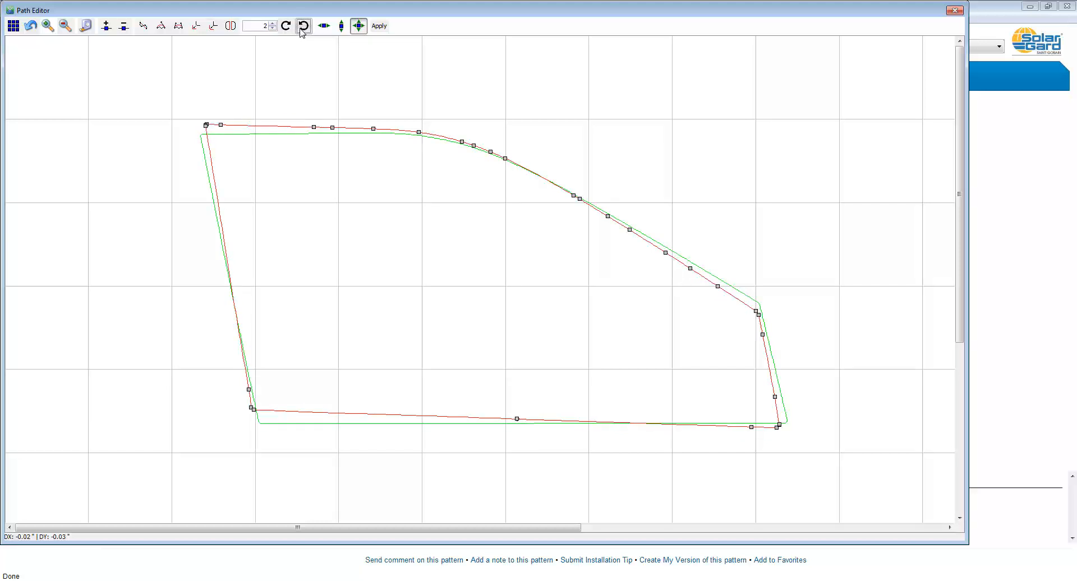
{"action": "left_click", "coordinate": [302, 31]}
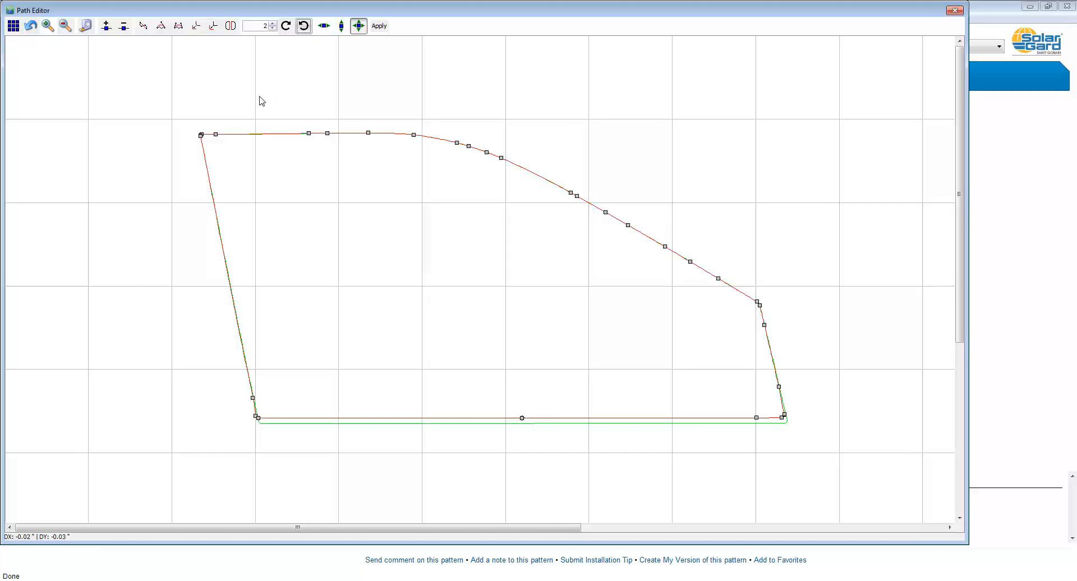
Step: Move the upper-left corner nodes about 0.07" left with X-only movement, and try shifting them vertically with Y-only movement
{"action": "left_click_drag", "start_coordinate": [173, 110], "coordinate": [236, 167]}
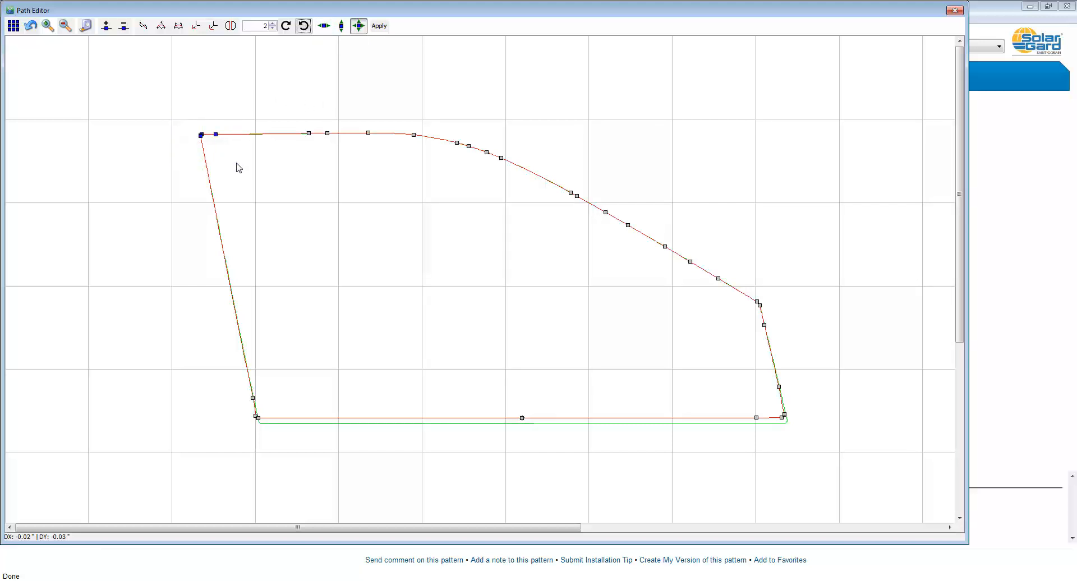
{"action": "left_click", "coordinate": [327, 30]}
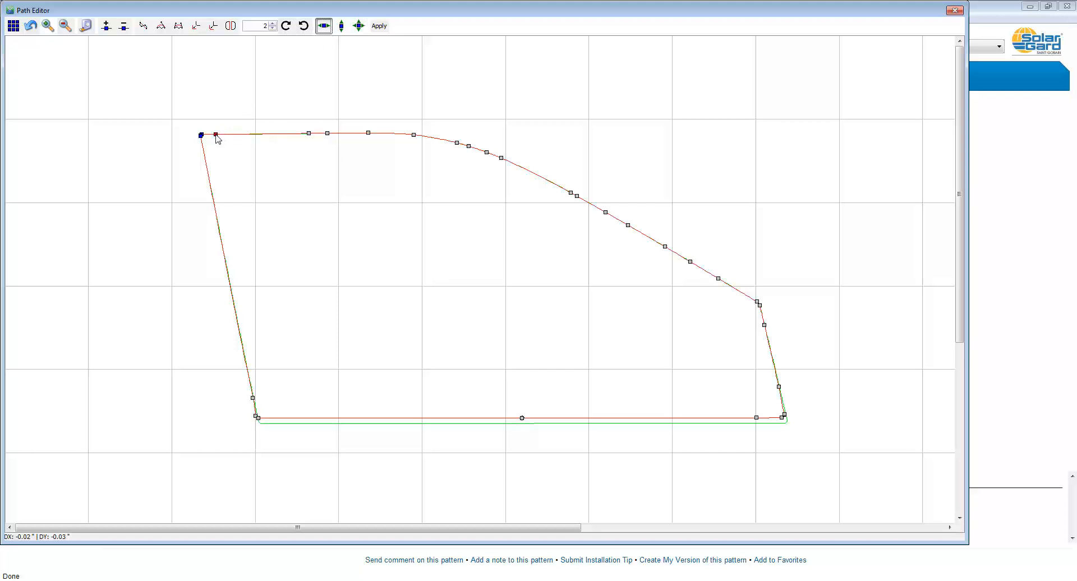
{"action": "mouse_move", "coordinate": [216, 135]}
{"action": "left_mouse_down"}
{"action": "mouse_move", "coordinate": [248, 134]}
{"action": "mouse_move", "coordinate": [197, 145]}
{"action": "mouse_move", "coordinate": [235, 146]}
{"action": "mouse_move", "coordinate": [201, 145]}
{"action": "mouse_move", "coordinate": [218, 145]}
{"action": "left_mouse_up"}
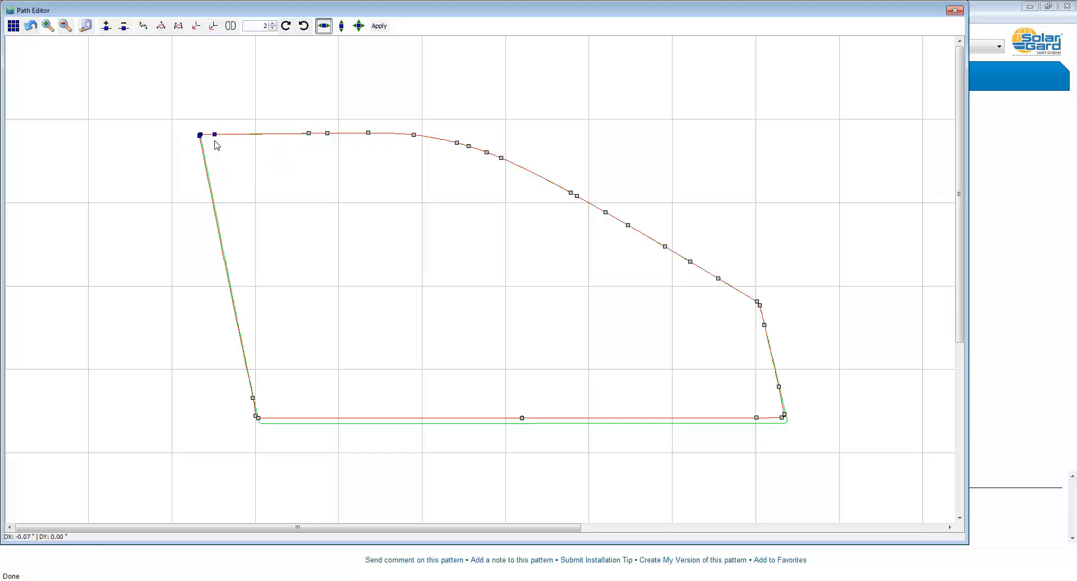
{"action": "left_click", "coordinate": [342, 27]}
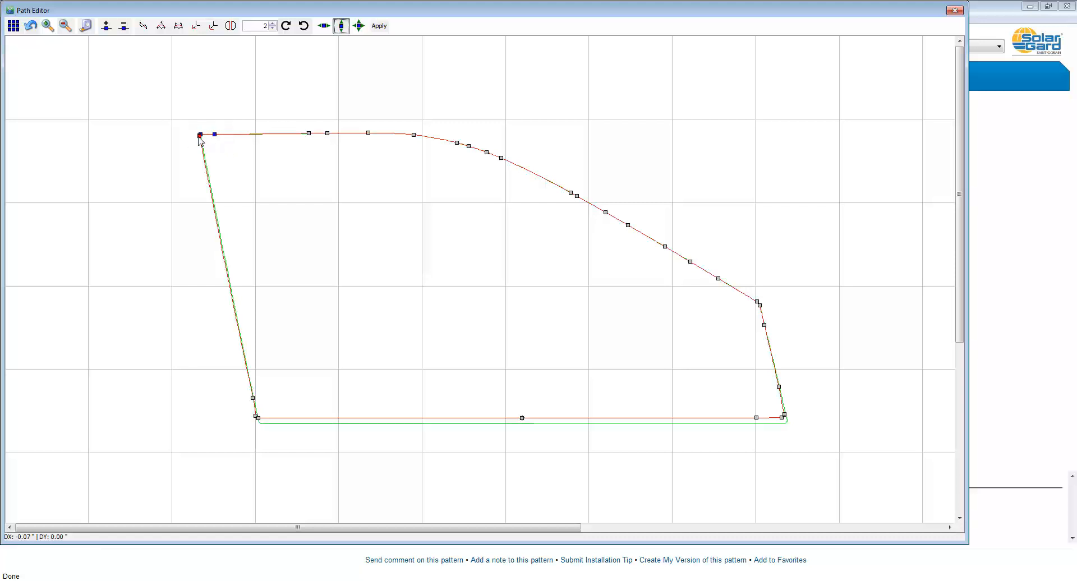
{"action": "mouse_move", "coordinate": [200, 136]}
{"action": "left_mouse_down"}
{"action": "mouse_move", "coordinate": [203, 119]}
{"action": "mouse_move", "coordinate": [203, 136]}
{"action": "left_mouse_up"}
Step: Select all nodes, move the whole pattern freely about 2.59" left and 1.98" down, and apply the path edits
{"action": "left_click", "coordinate": [357, 25]}
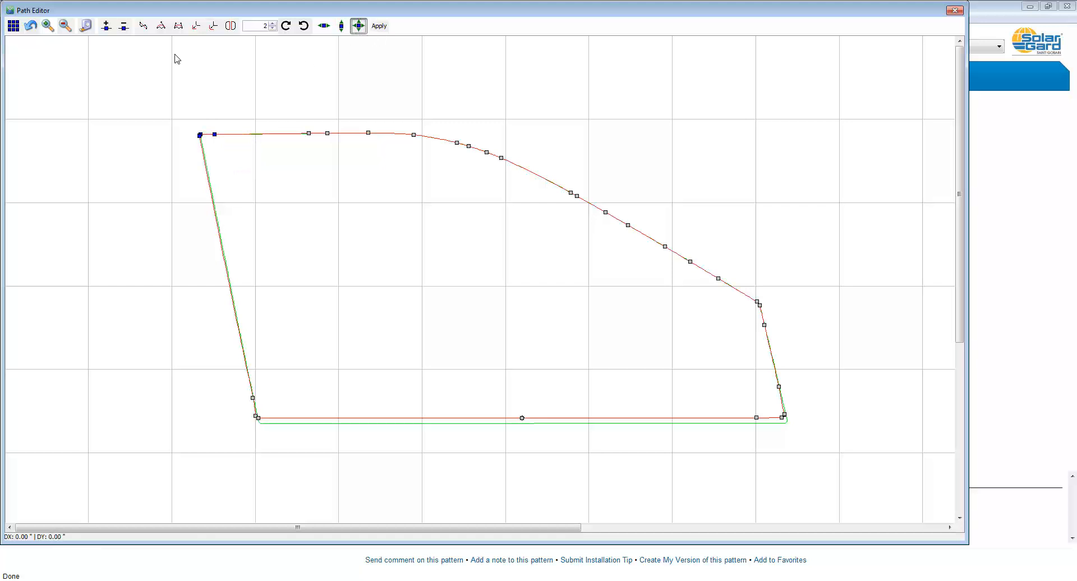
{"action": "left_click", "coordinate": [13, 28]}
{"action": "left_click", "coordinate": [357, 27]}
{"action": "left_click_drag", "start_coordinate": [218, 139], "coordinate": [181, 179]}
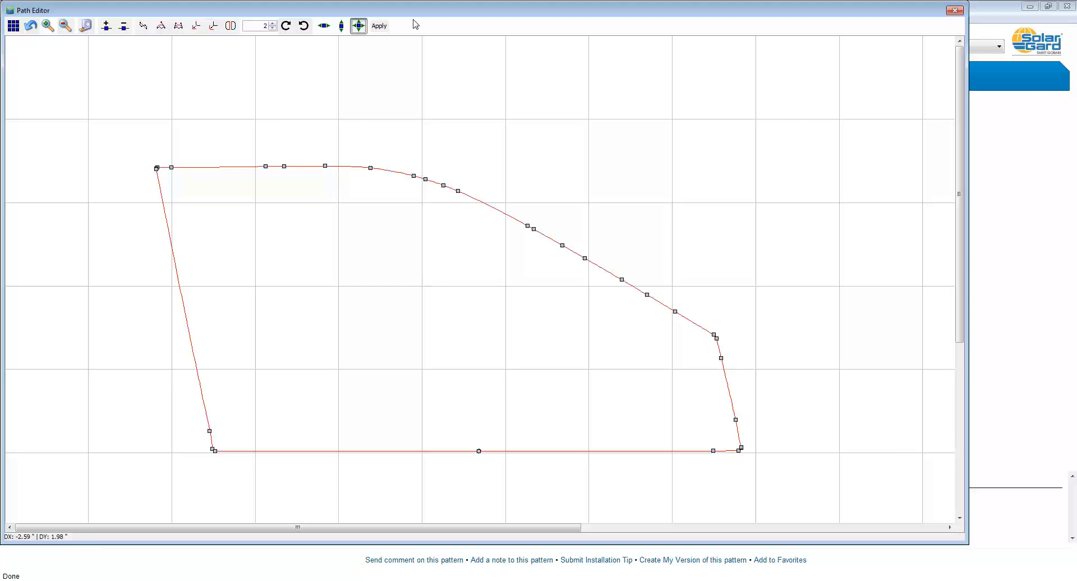
{"action": "left_click", "coordinate": [377, 25]}
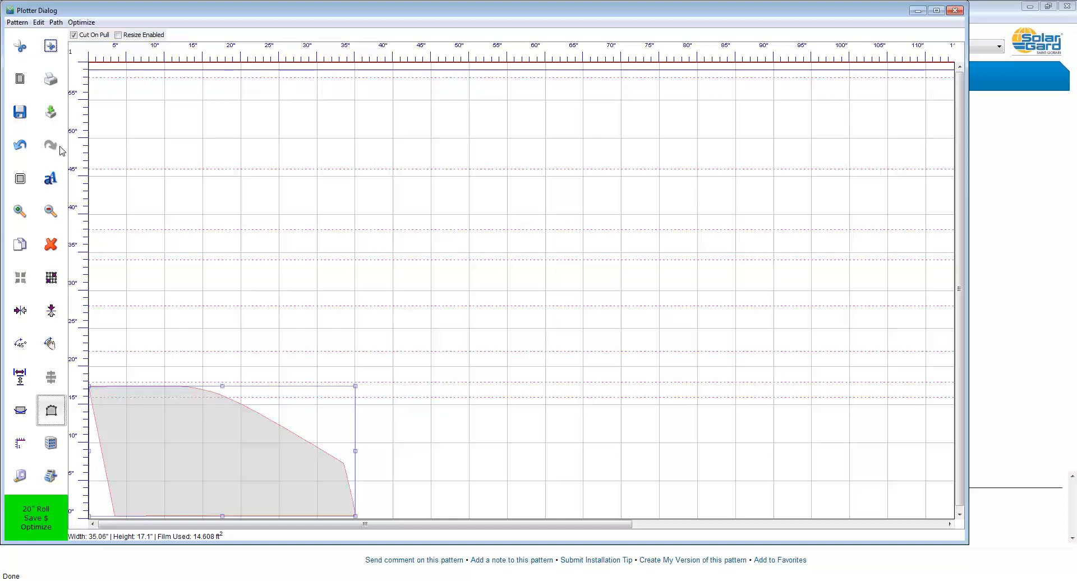
Step: Duplicate the edited window pattern and stack the two copies at the start of the roll, with the upper one flipped vertically
{"action": "left_click", "coordinate": [21, 244]}
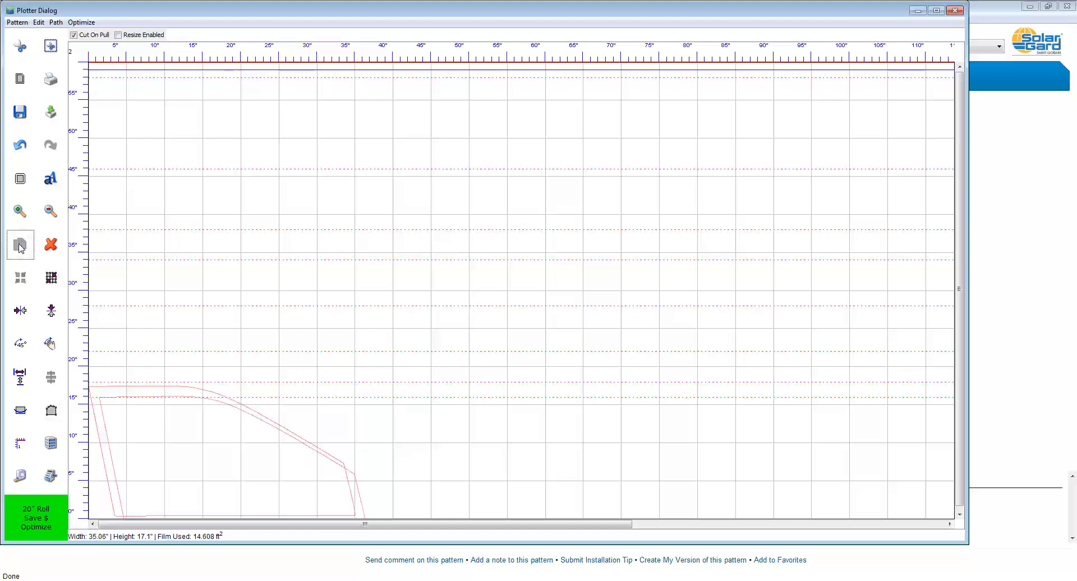
{"action": "left_click", "coordinate": [199, 259]}
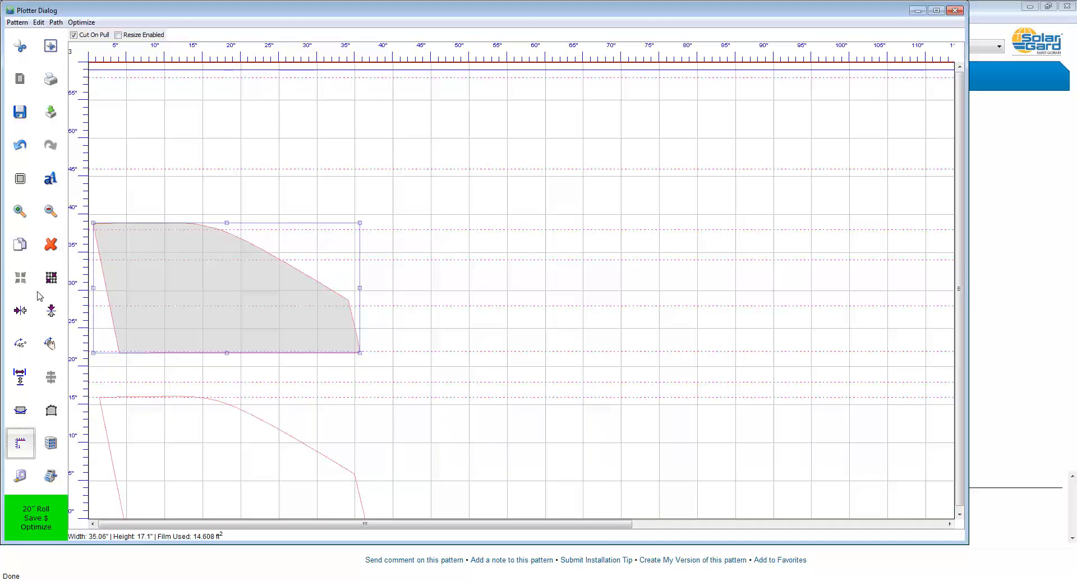
{"action": "left_click", "coordinate": [50, 312]}
{"action": "left_click_drag", "start_coordinate": [197, 305], "coordinate": [192, 330]}
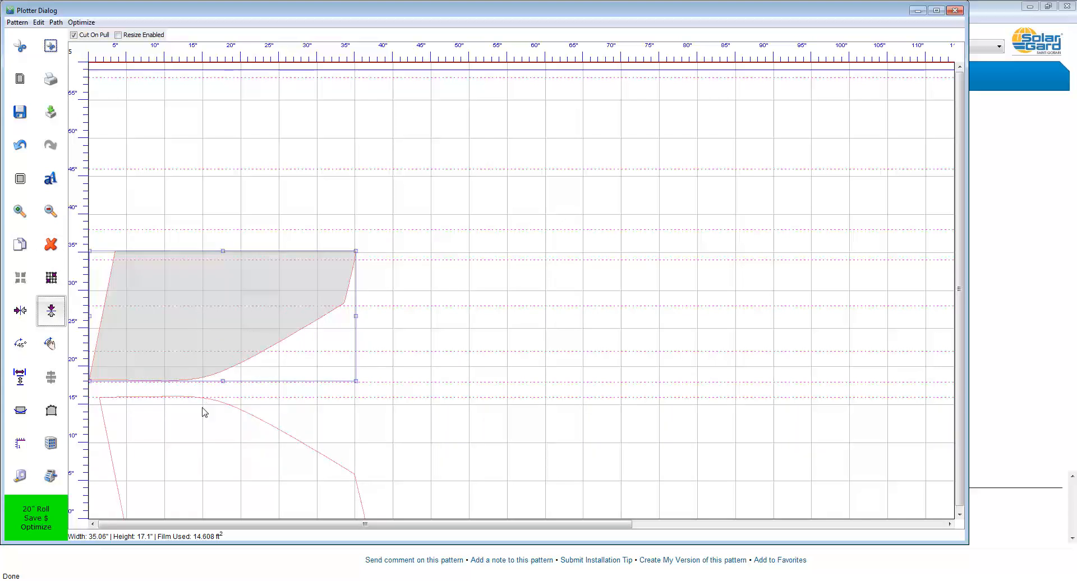
{"action": "left_click_drag", "start_coordinate": [203, 416], "coordinate": [192, 409]}
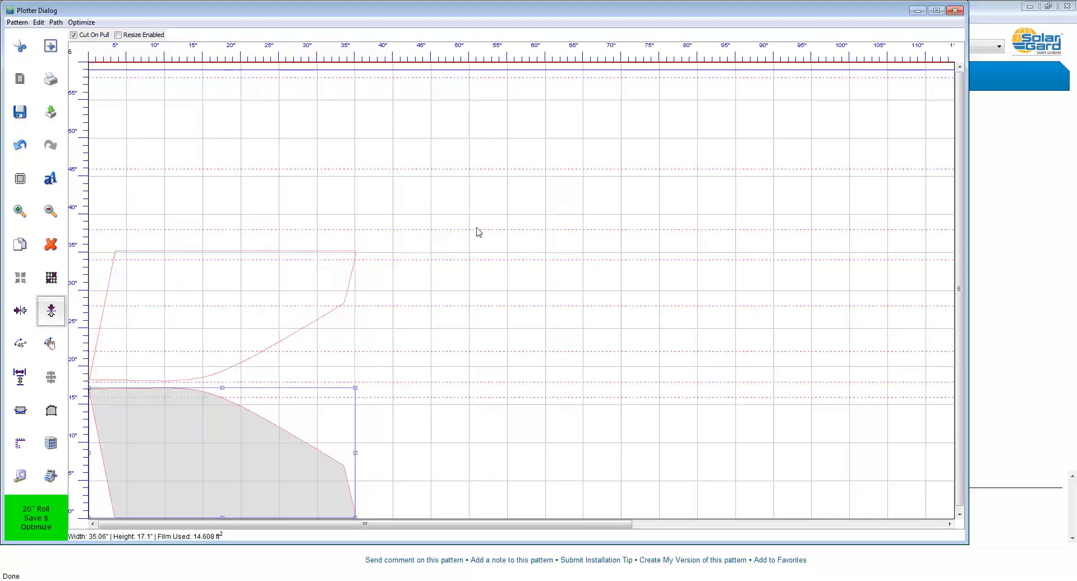
Step: Return to the Explorer pattern page and select every side window pattern except the two large front door windows
{"action": "left_click", "coordinate": [918, 11]}
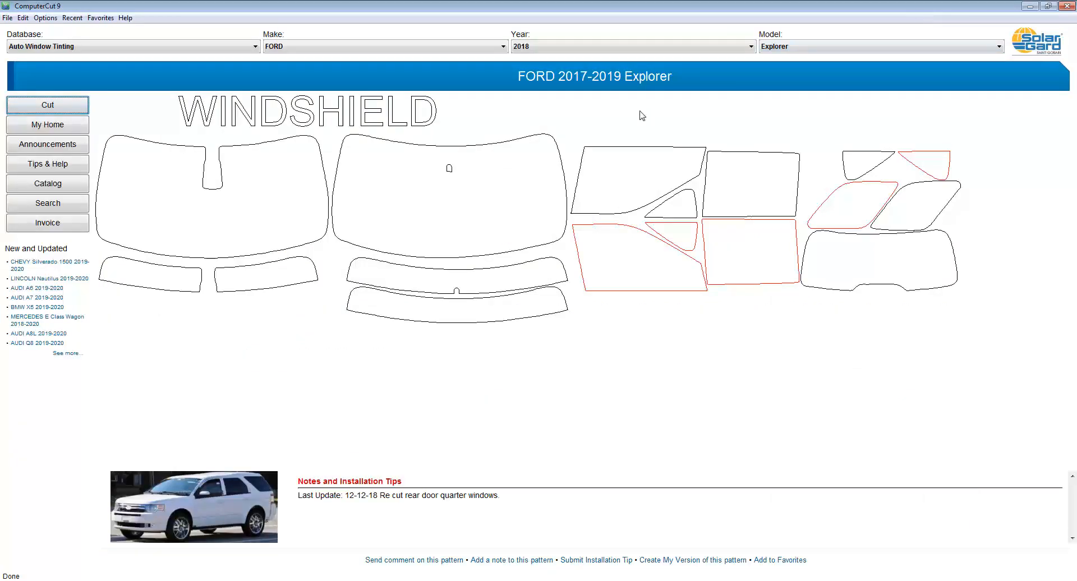
{"action": "left_click", "coordinate": [678, 214]}
{"action": "left_click", "coordinate": [681, 230]}
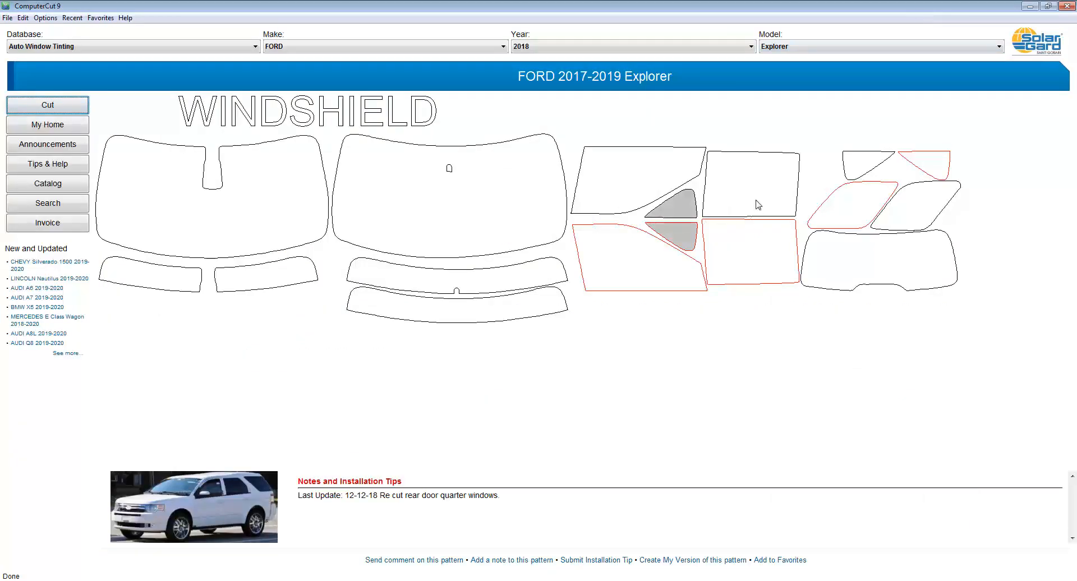
{"action": "left_click", "coordinate": [757, 200]}
{"action": "left_click", "coordinate": [762, 237]}
{"action": "left_click", "coordinate": [843, 216]}
{"action": "left_click", "coordinate": [914, 196]}
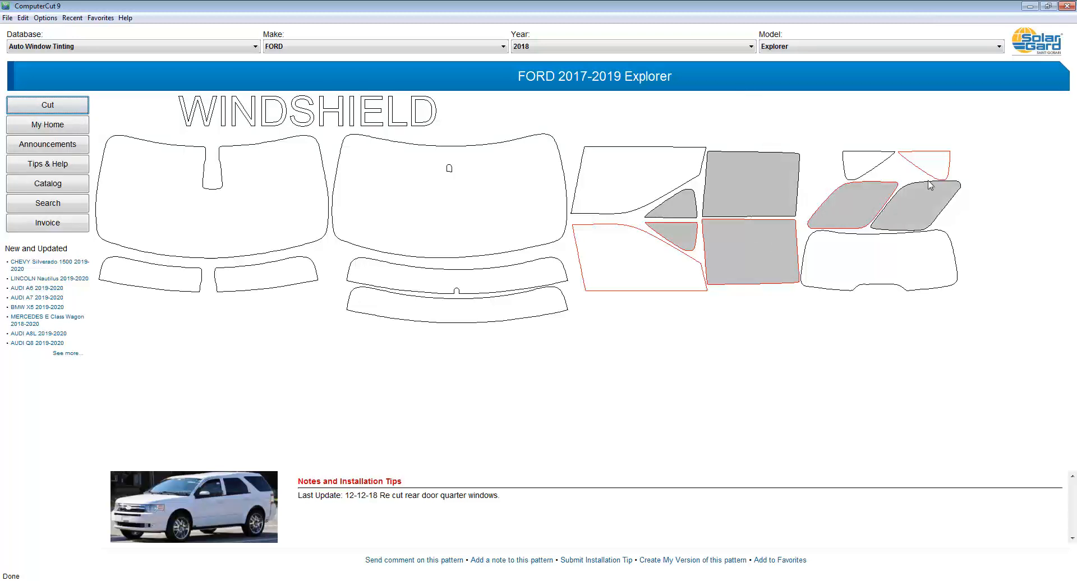
{"action": "left_click", "coordinate": [934, 171]}
{"action": "left_click", "coordinate": [873, 167]}
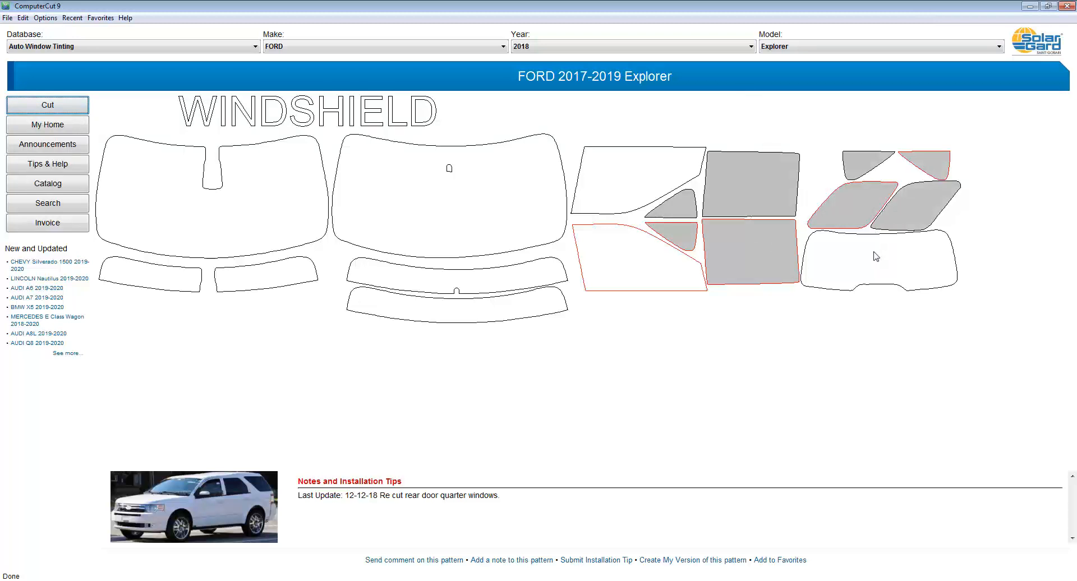
Step: Add the rear window and the notched windshield strip to the selection, and send the selected patterns to the plotter layout
{"action": "left_click", "coordinate": [876, 256]}
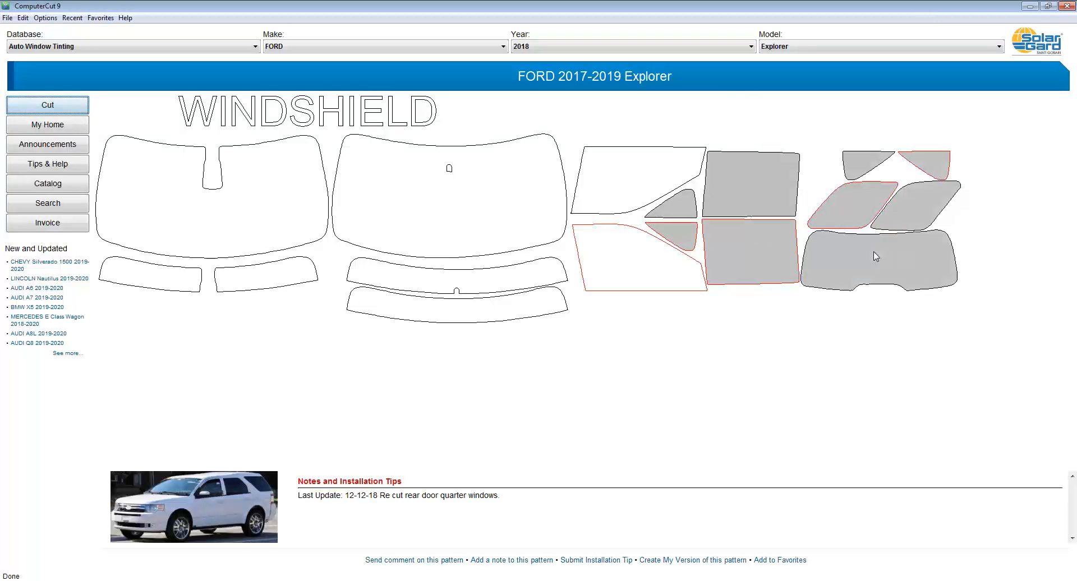
{"action": "left_click", "coordinate": [465, 288]}
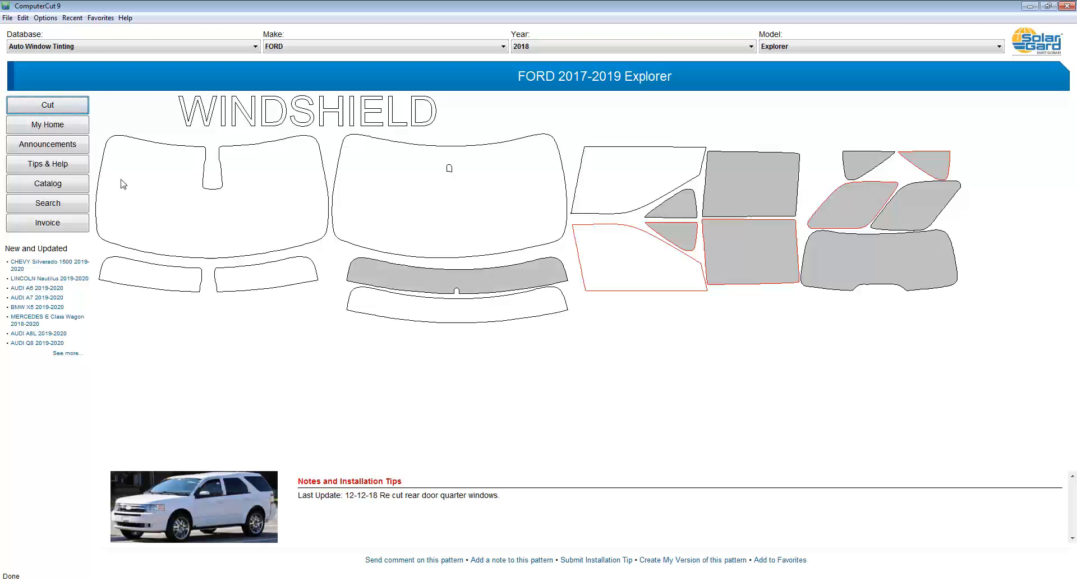
{"action": "left_click", "coordinate": [48, 105]}
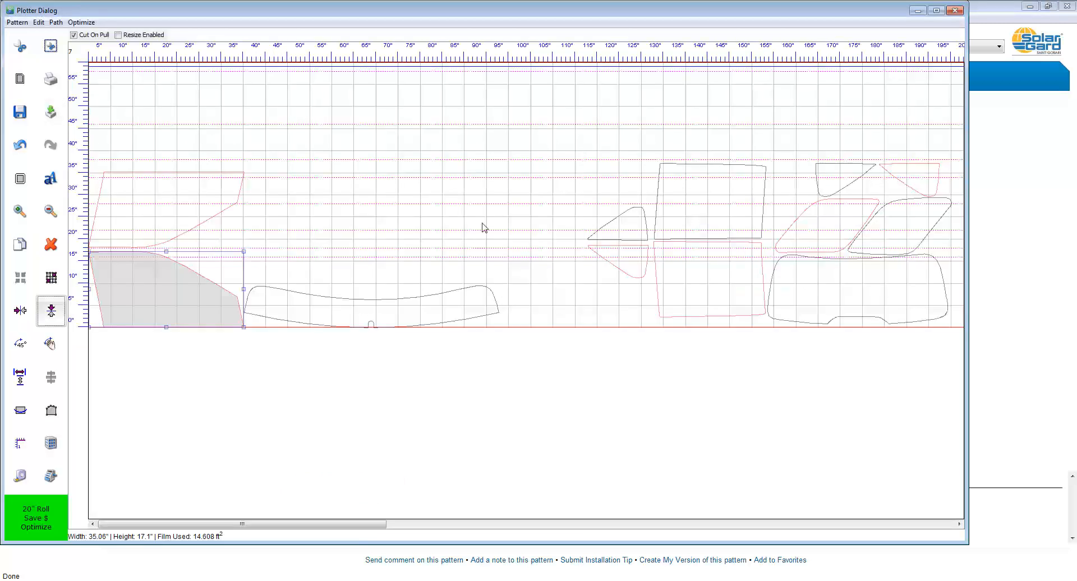
Step: Move the windshield strip to the film's upper edge, and group the newly added side and rear windows
{"action": "left_click_drag", "start_coordinate": [436, 305], "coordinate": [535, 74]}
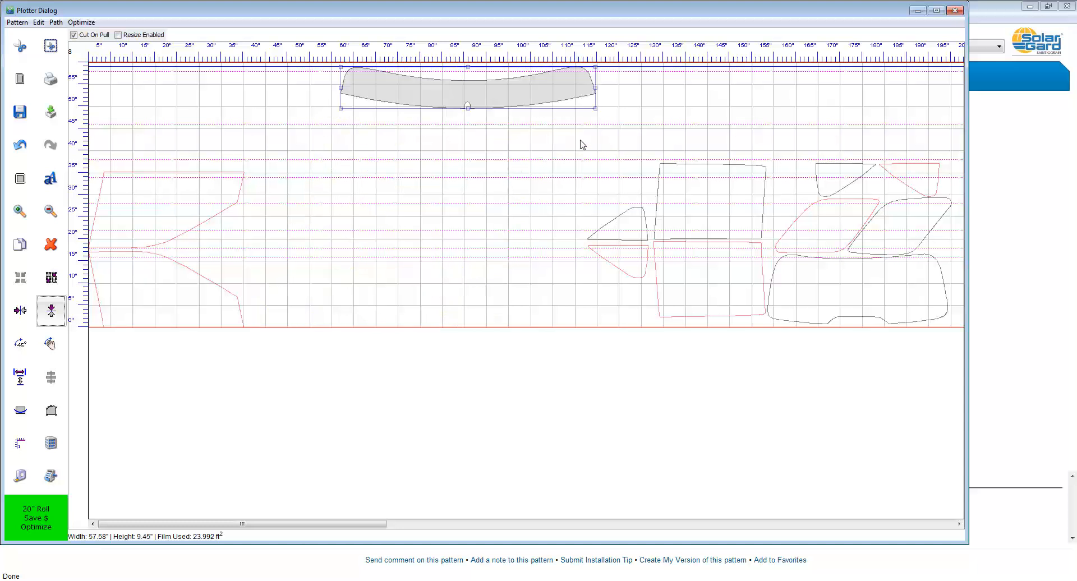
{"action": "left_click_drag", "start_coordinate": [580, 140], "coordinate": [958, 344]}
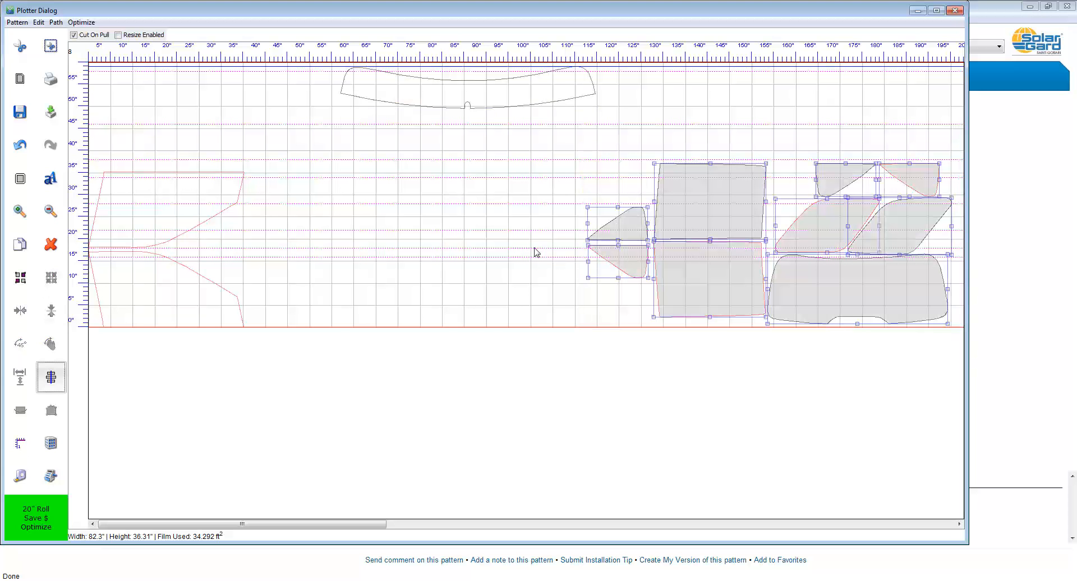
{"action": "left_click", "coordinate": [26, 282]}
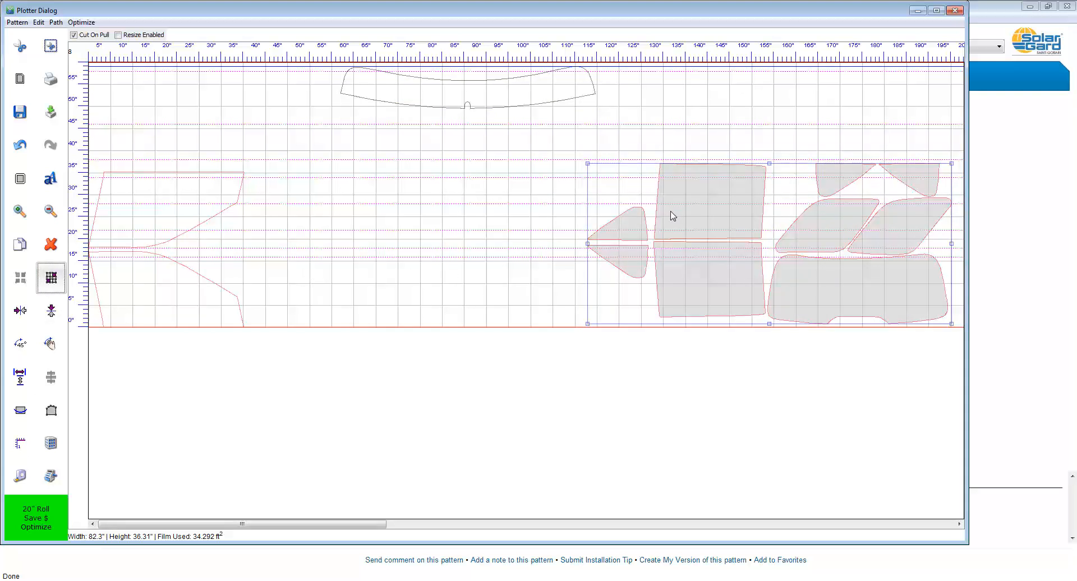
Step: Slide the grouped windows against the front door windows, and place the windshield strip after the rear window near the film's lower edge
{"action": "left_click_drag", "start_coordinate": [672, 216], "coordinate": [272, 219]}
{"action": "left_click", "coordinate": [395, 132]}
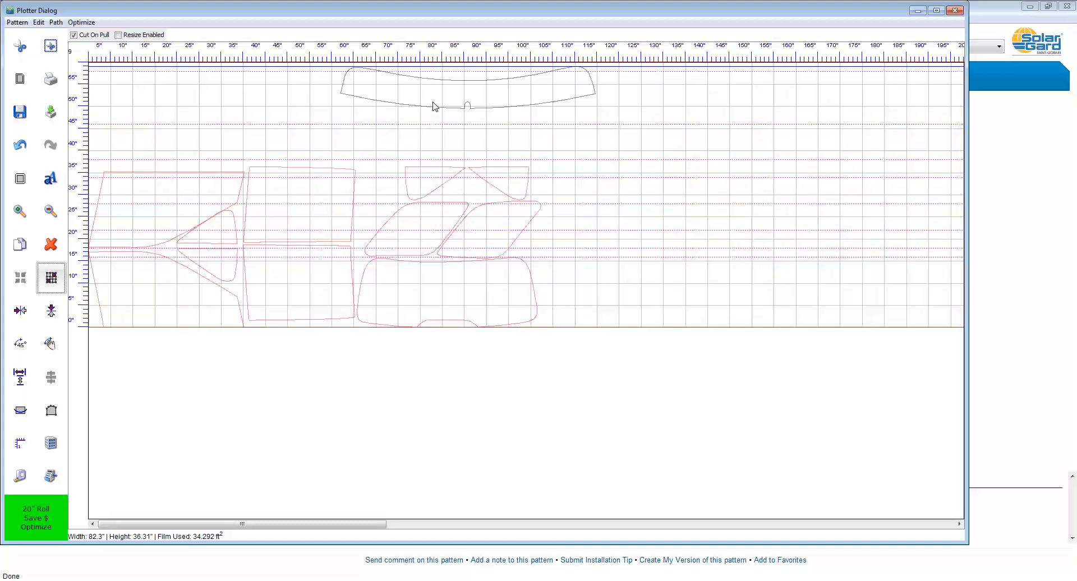
{"action": "left_click_drag", "start_coordinate": [432, 105], "coordinate": [613, 305]}
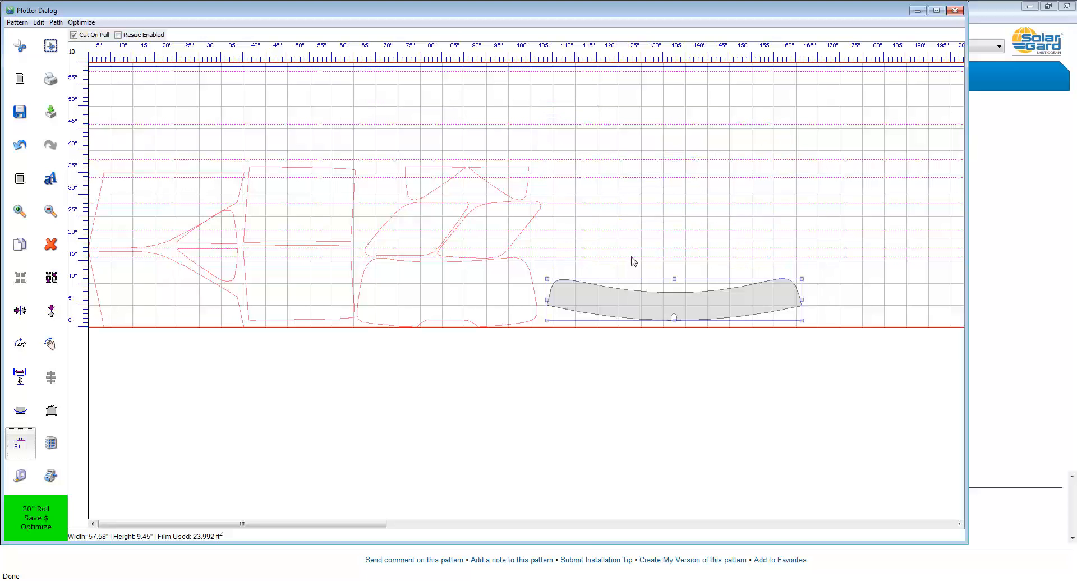
{"action": "left_click", "coordinate": [633, 261]}
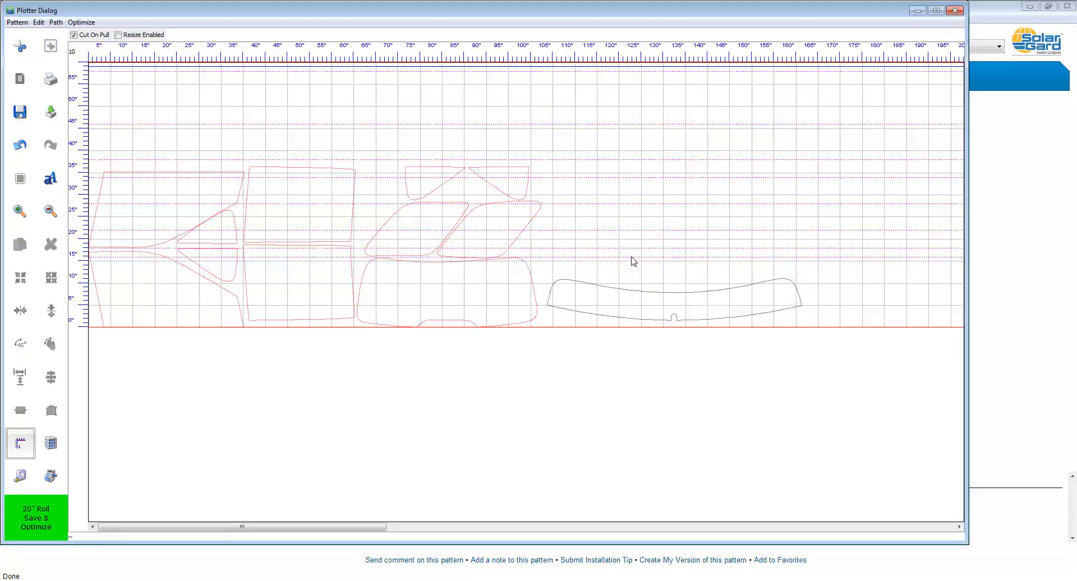
Step: Save the plotter layout as 'My Version' of the pattern and confirm its creation
{"action": "left_click", "coordinate": [18, 23]}
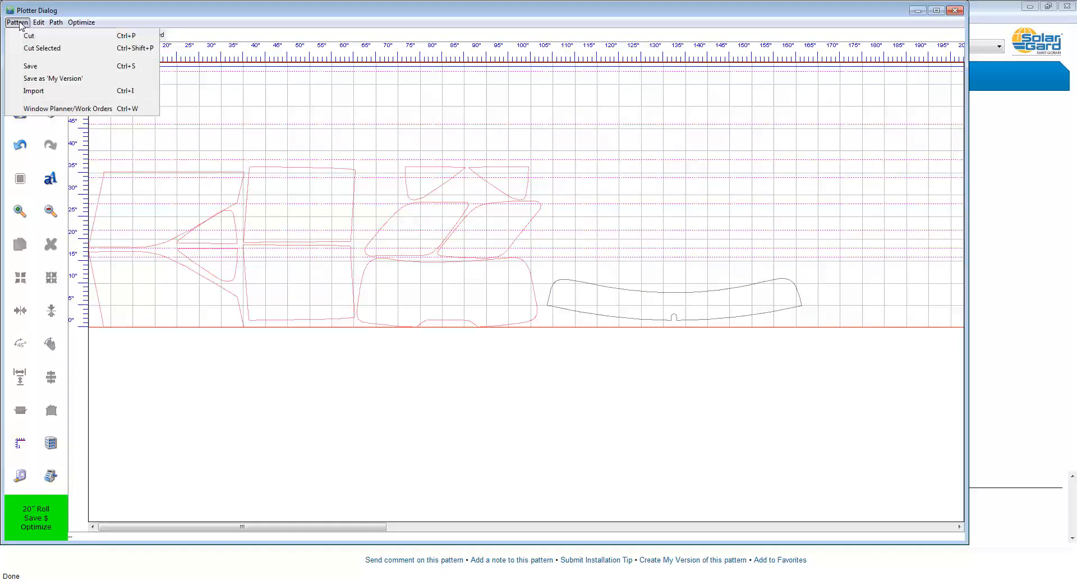
{"action": "left_click", "coordinate": [44, 79]}
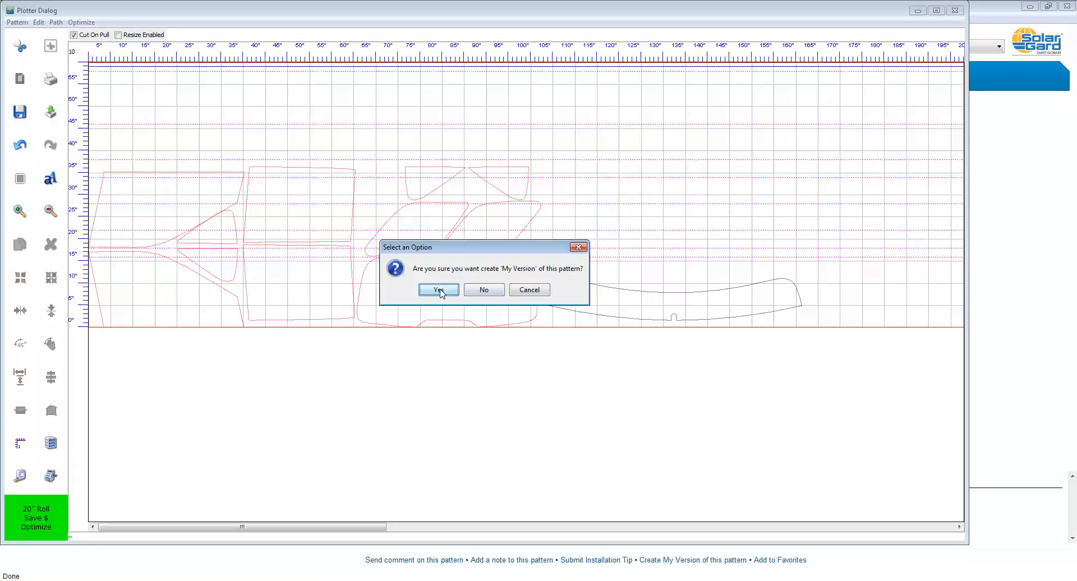
{"action": "left_click", "coordinate": [439, 290]}
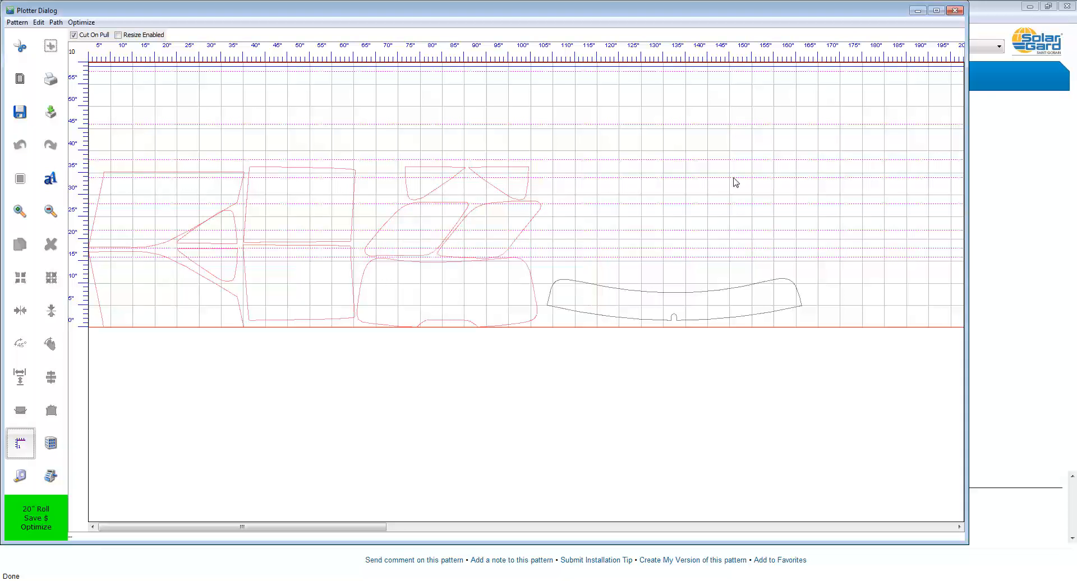
Step: Return to the main ComputerCut window and reconnect the program
{"action": "left_click", "coordinate": [7, 18]}
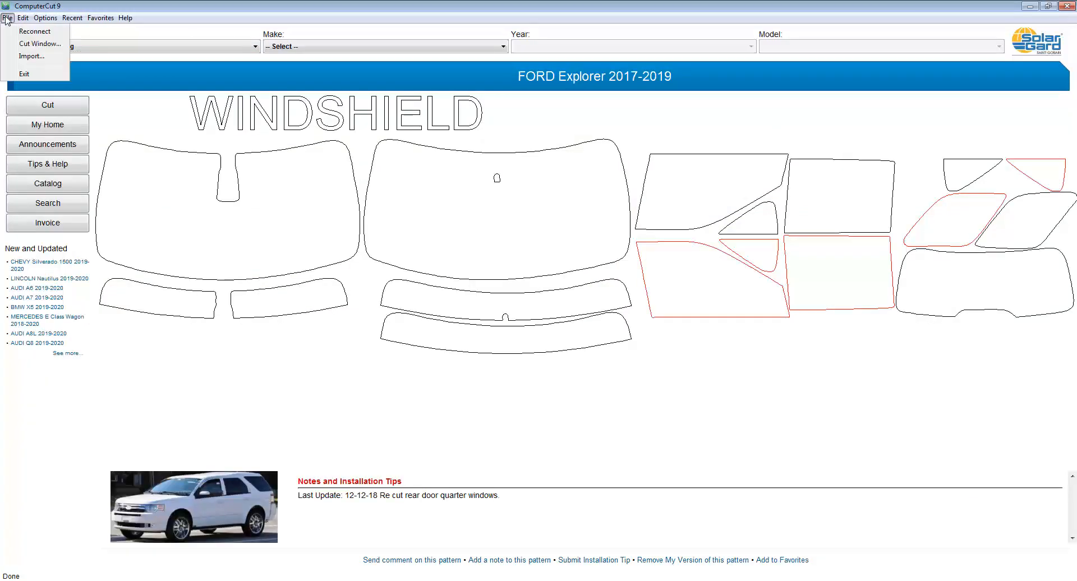
{"action": "left_click", "coordinate": [15, 32]}
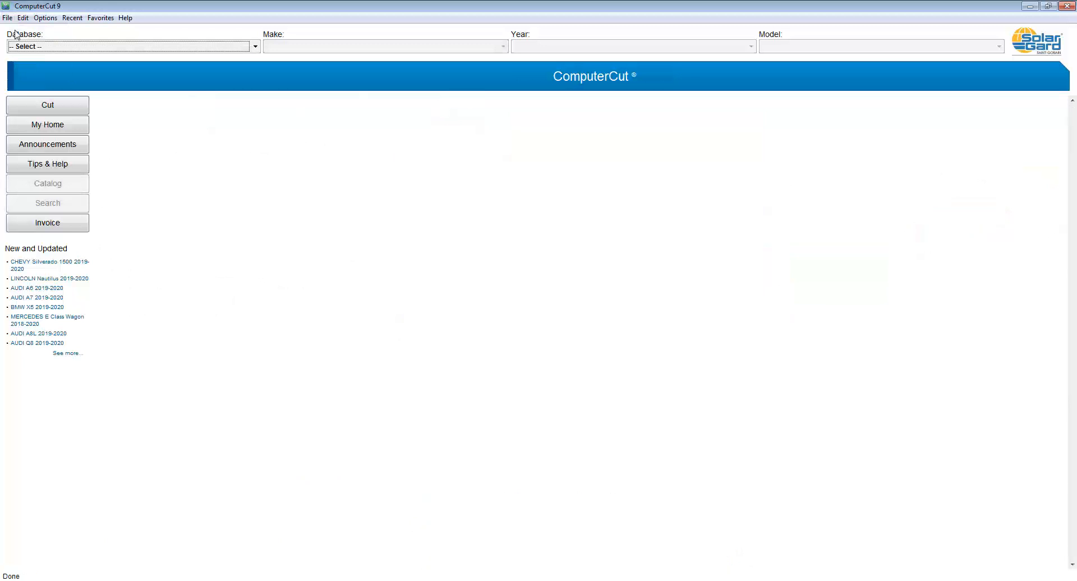
Step: Choose the Auto Window Tinting database and load the private version of the recently used FORD Explorer 2017-2019 pattern
{"action": "left_click", "coordinate": [34, 46]}
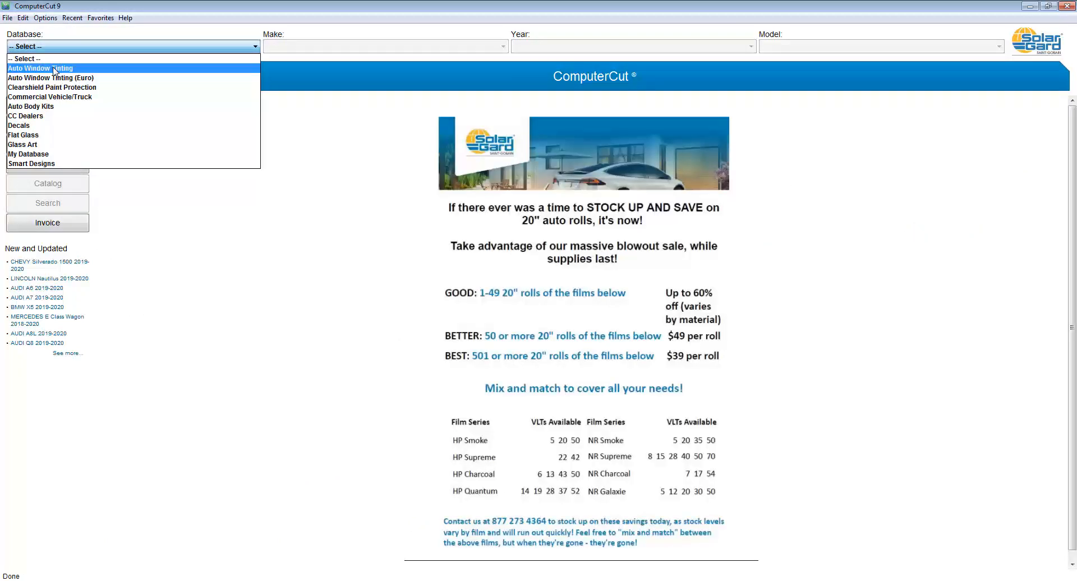
{"action": "left_click", "coordinate": [56, 66]}
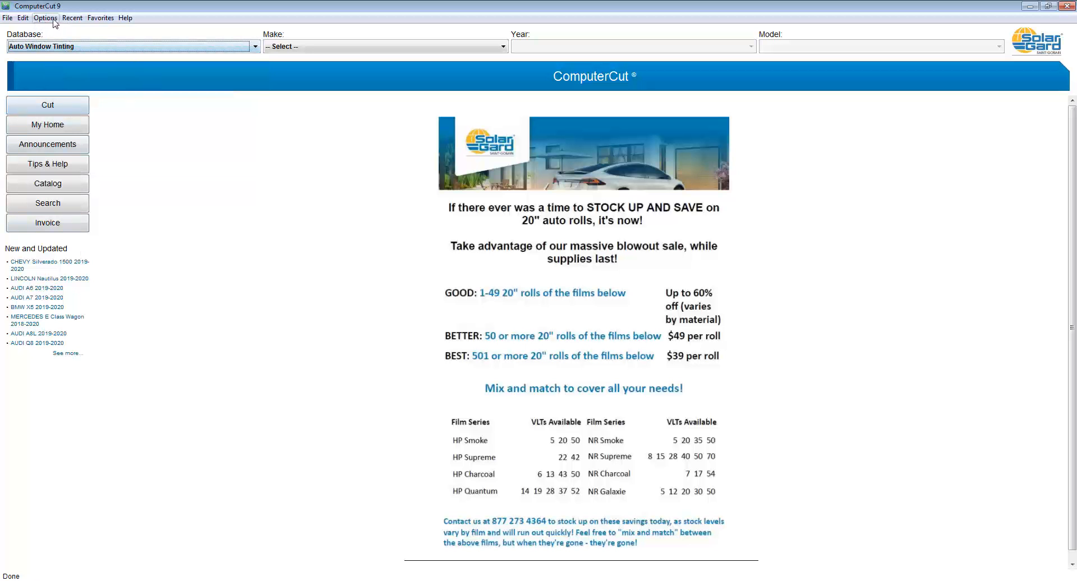
{"action": "left_click", "coordinate": [79, 21]}
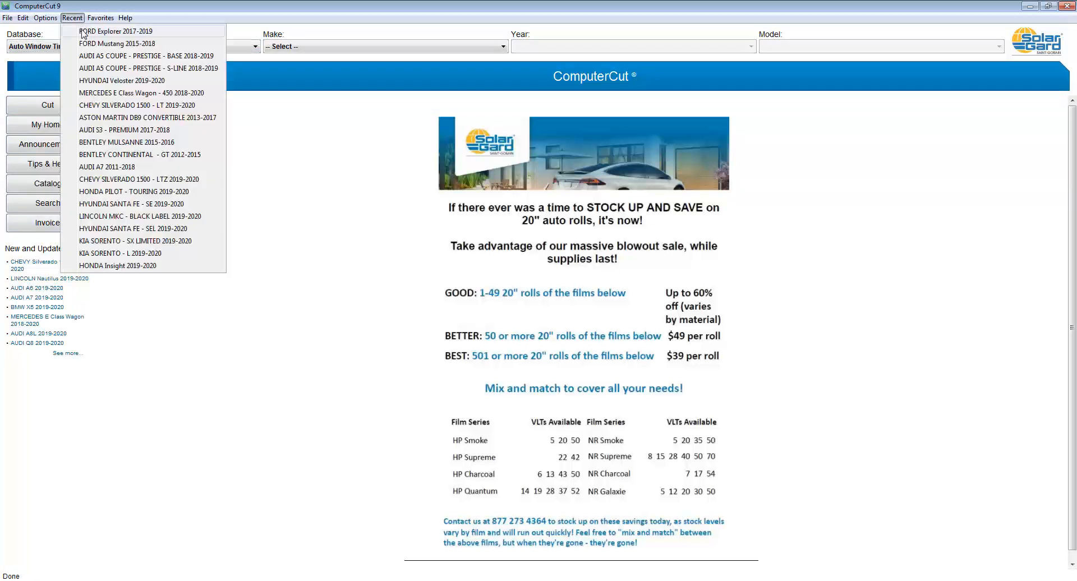
{"action": "left_click", "coordinate": [83, 32]}
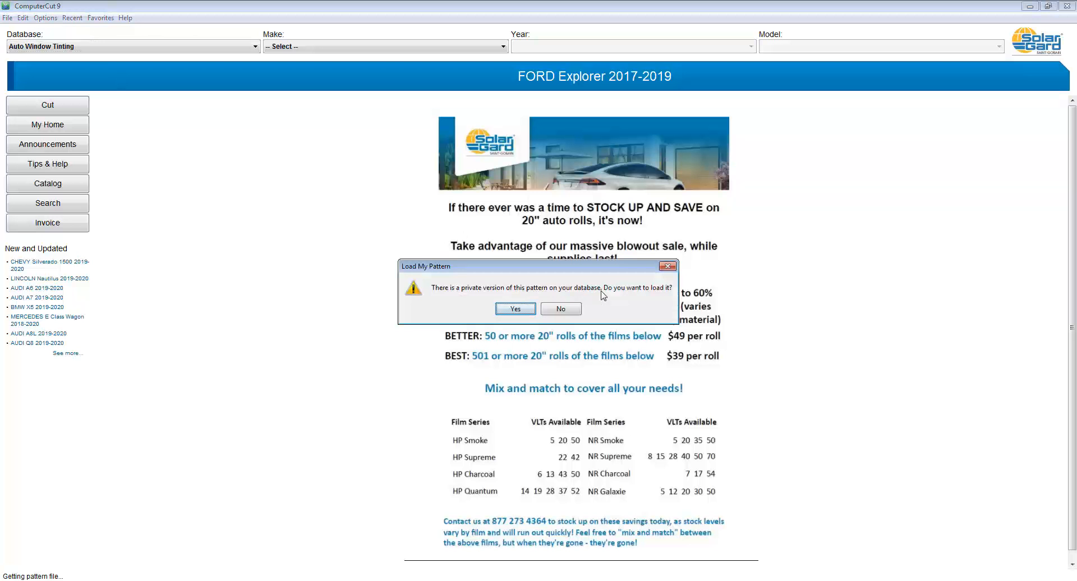
{"action": "left_click", "coordinate": [515, 309]}
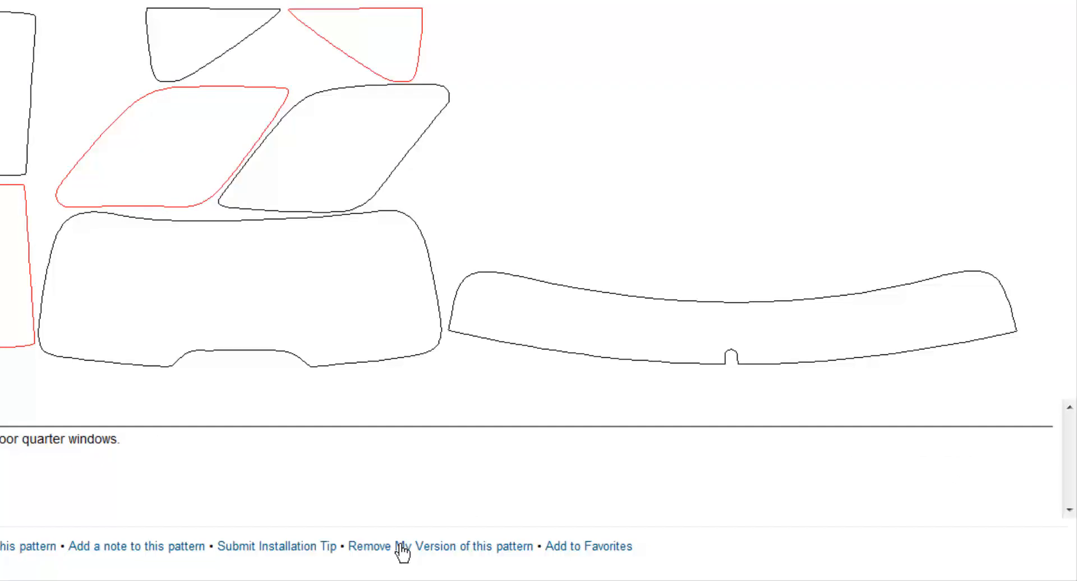
Step: Remove 'My Version' of the FORD Explorer 2017-2019 pattern and confirm the deletion
{"action": "left_click", "coordinate": [400, 545]}
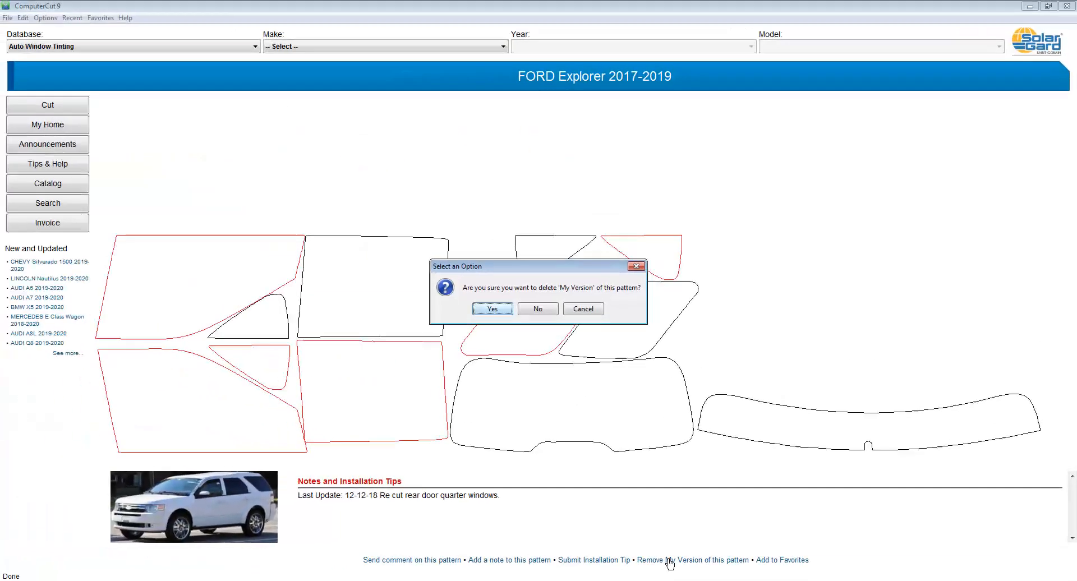
{"action": "left_click", "coordinate": [494, 309]}
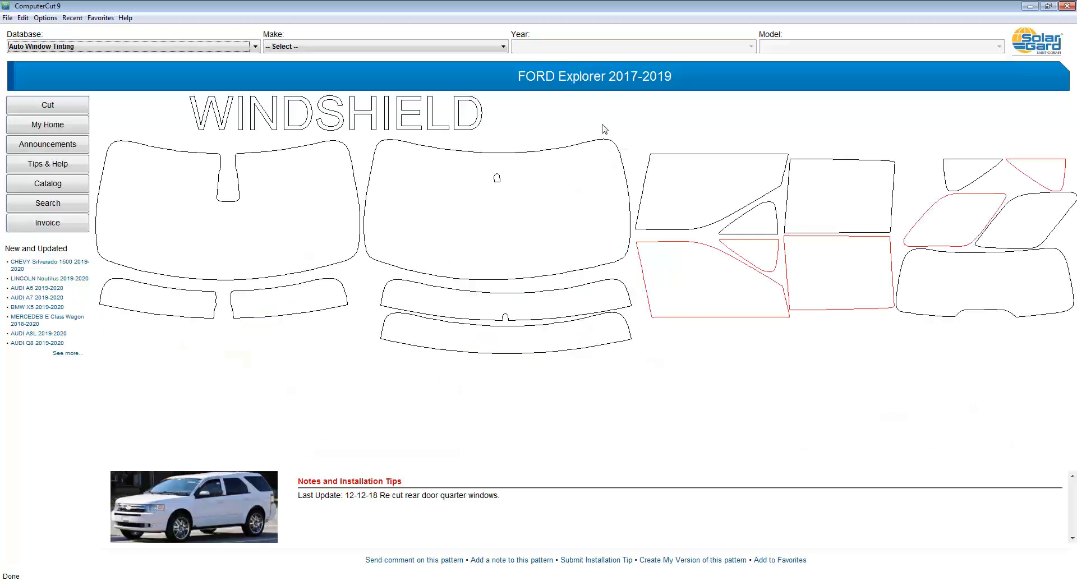